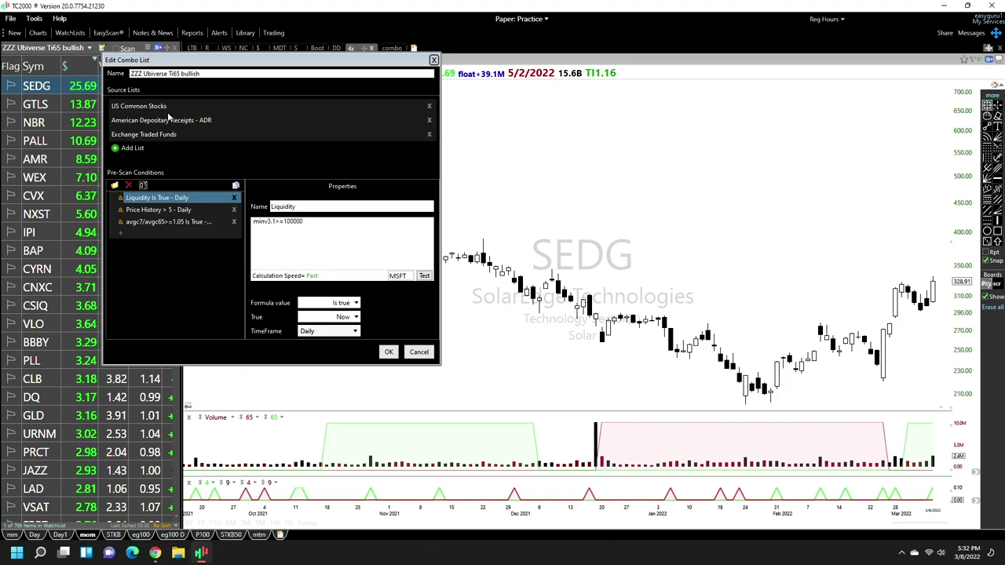
# - Inspect the Price History > 5 - Daily and avgc7/avgc65>=1.05 conditions, then close the combo list editor
pyautogui.click(177, 210)
pyautogui.click(161, 223)
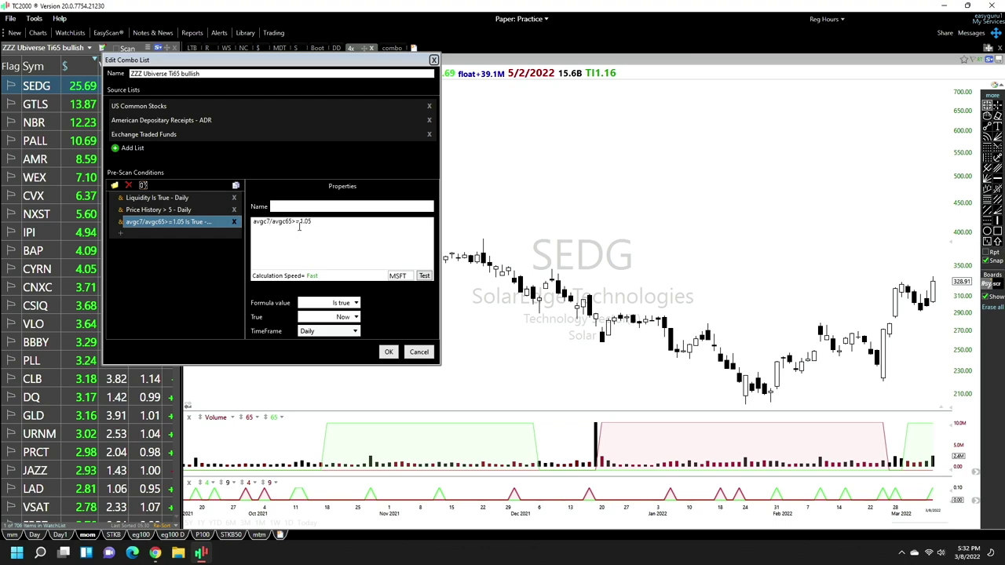
pyautogui.click(388, 352)
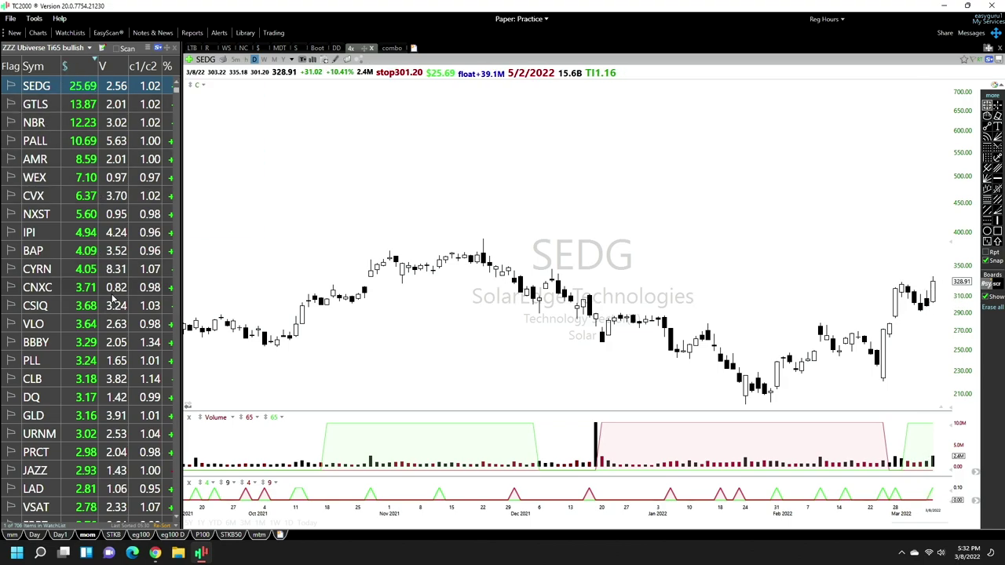
# - Sort the watchlist by price change, biggest drops first, and review charts from INDO through DWAC
pyautogui.click(85, 66)
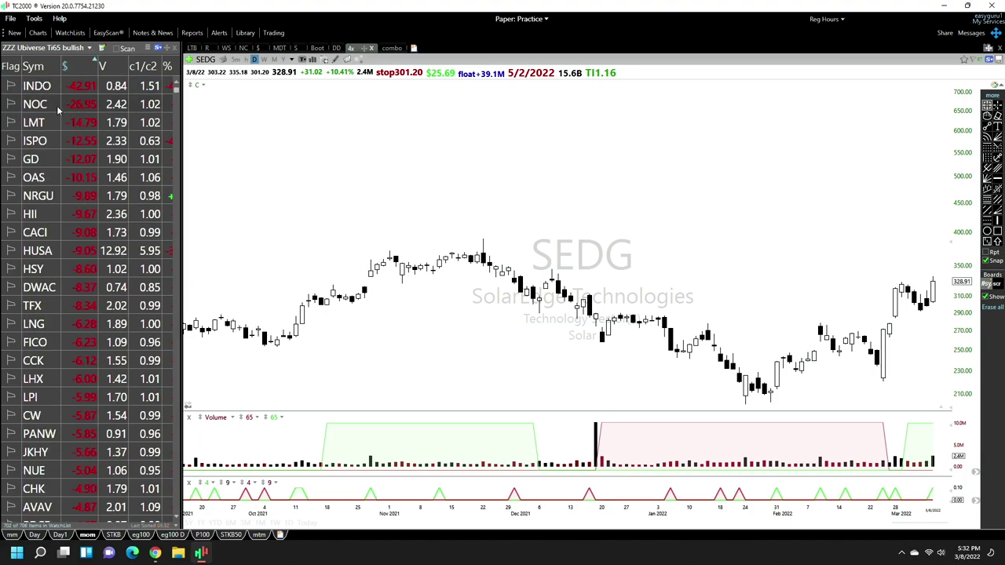
pyautogui.click(47, 86)
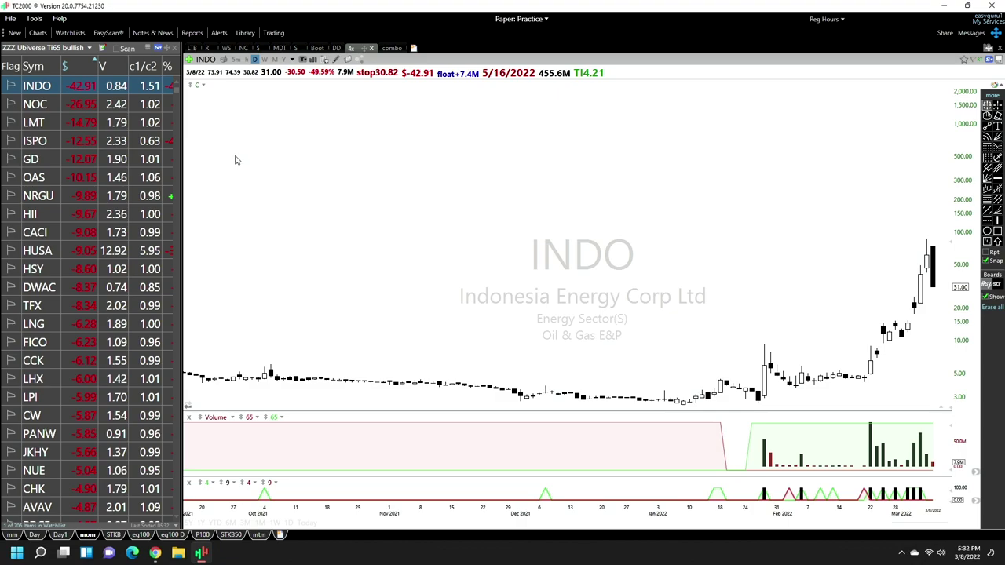
pyautogui.press('Down')
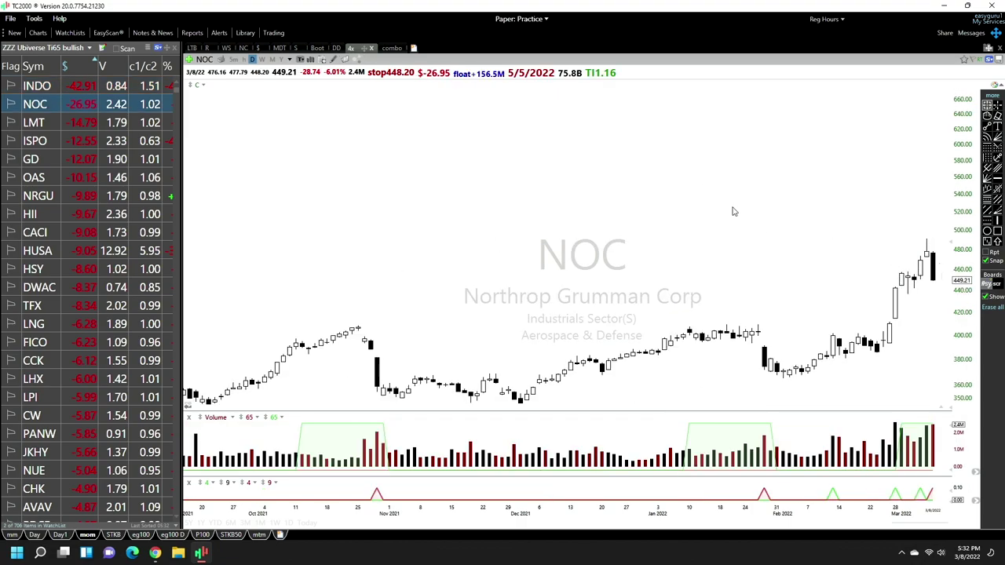
pyautogui.press('Down')
pyautogui.press('Down')
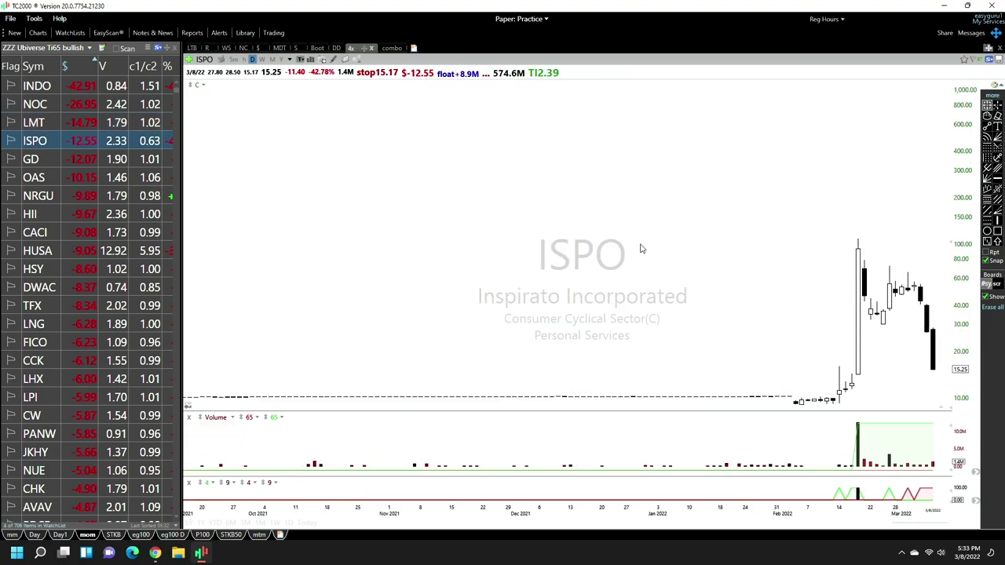
pyautogui.press('Down')
pyautogui.press('Down')
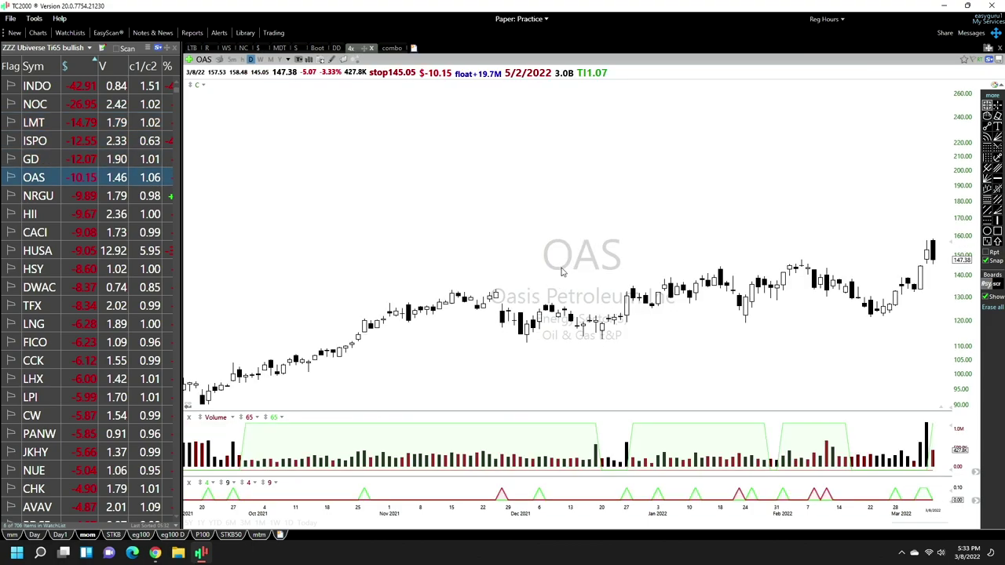
pyautogui.press('Down')
pyautogui.press('Down')
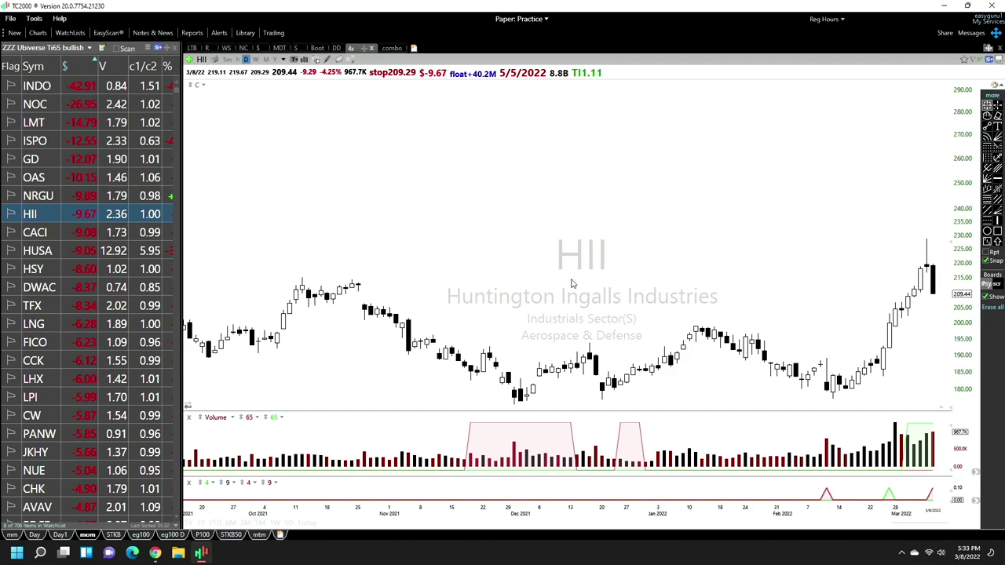
pyautogui.press('Down')
pyautogui.press('Down')
pyautogui.press('Down')
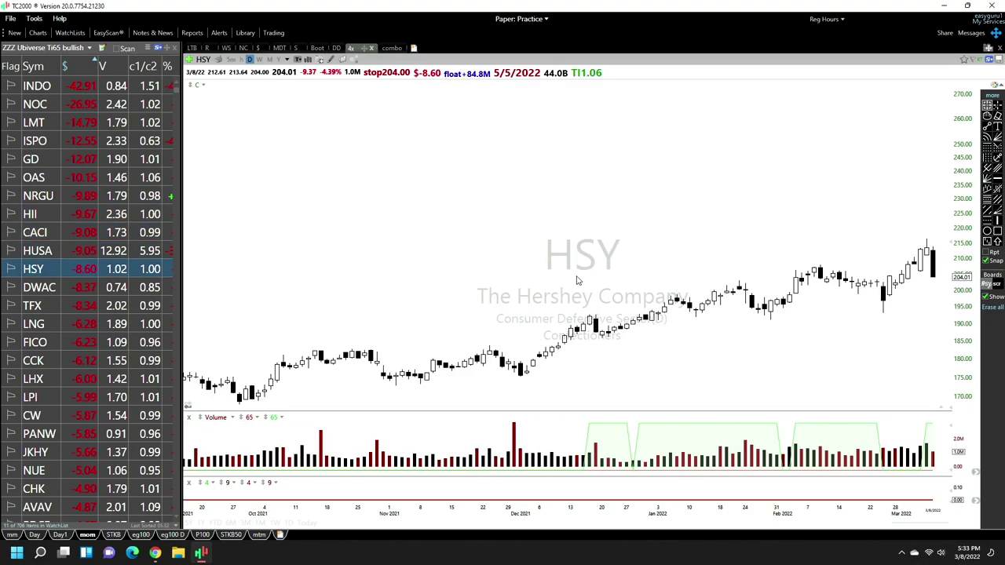
pyautogui.press('Down')
# - Review the daily charts from TFX and LNG down through UCO and AGO
pyautogui.press('Down')
pyautogui.press('Down')
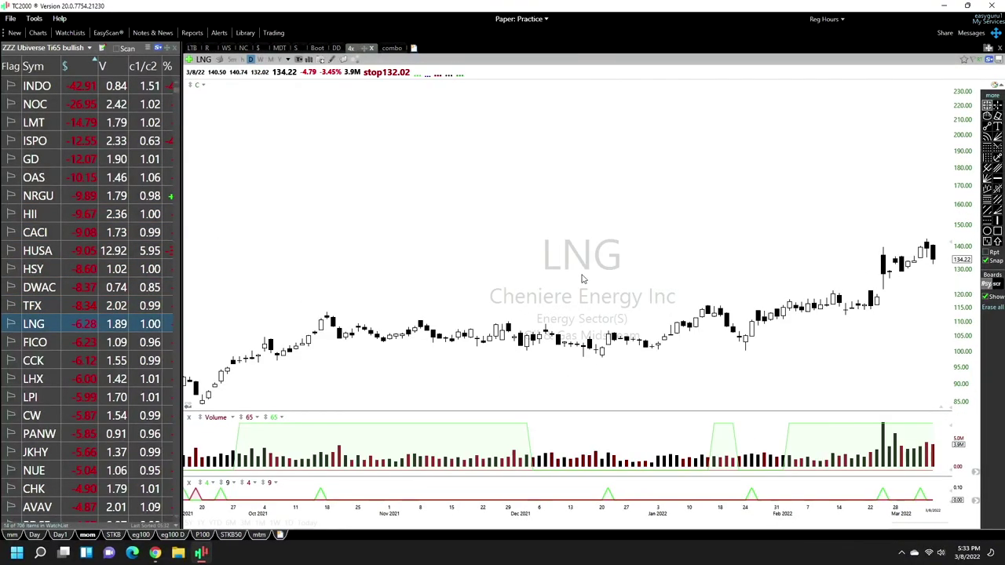
pyautogui.press('Down')
pyautogui.press('Down')
pyautogui.press('Down')
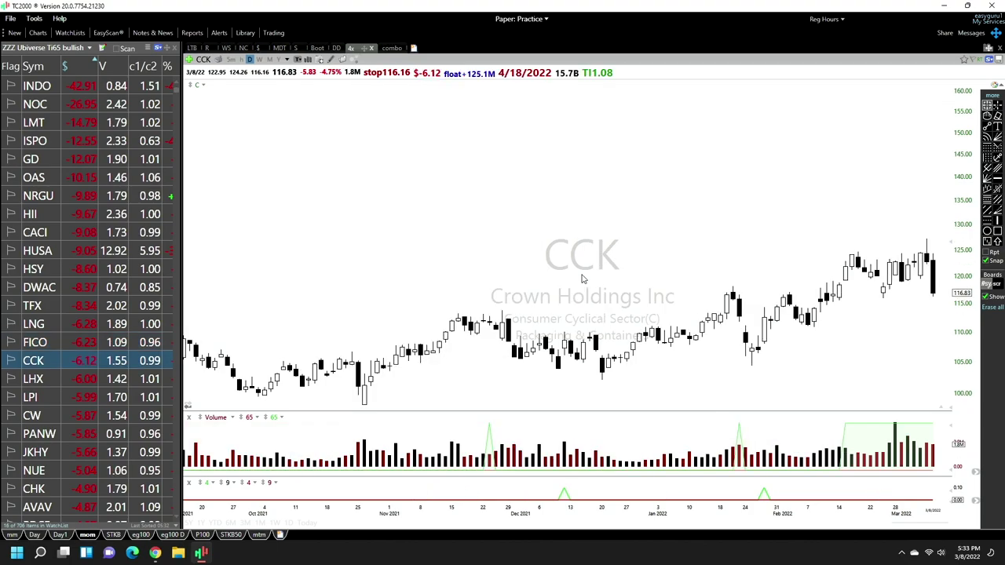
pyautogui.press('Down')
pyautogui.press('Down')
pyautogui.press('Down')
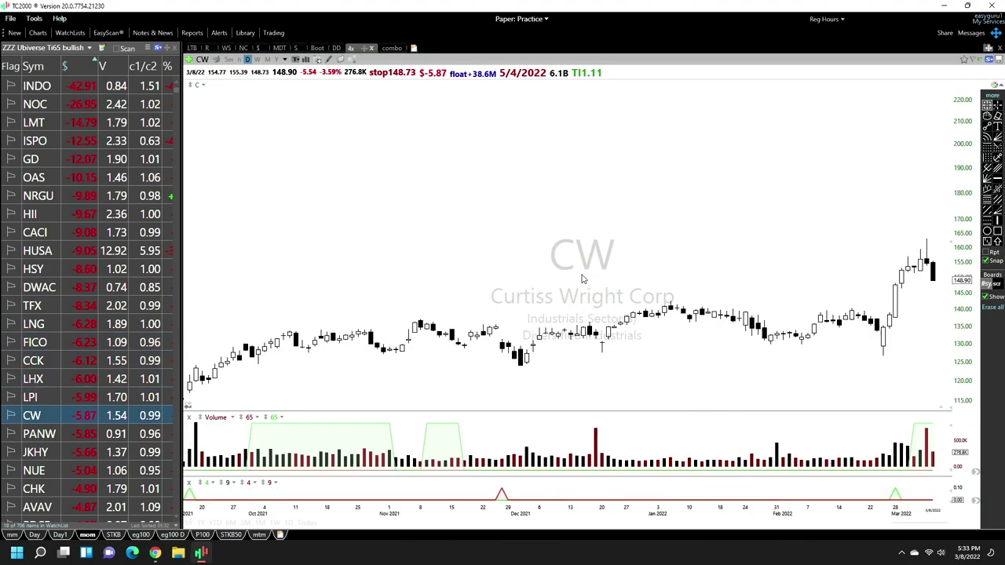
pyautogui.press('Down')
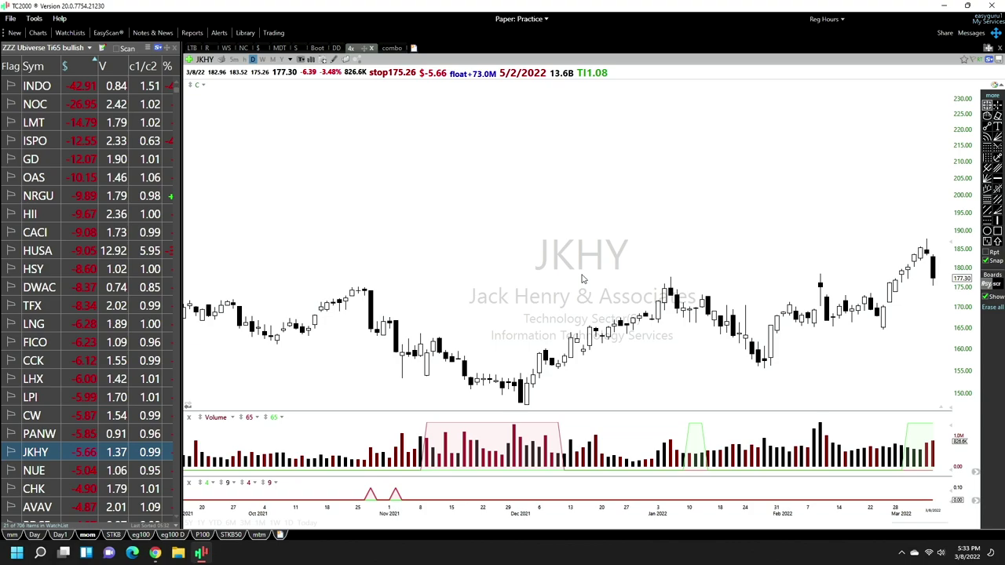
pyautogui.press('Down')
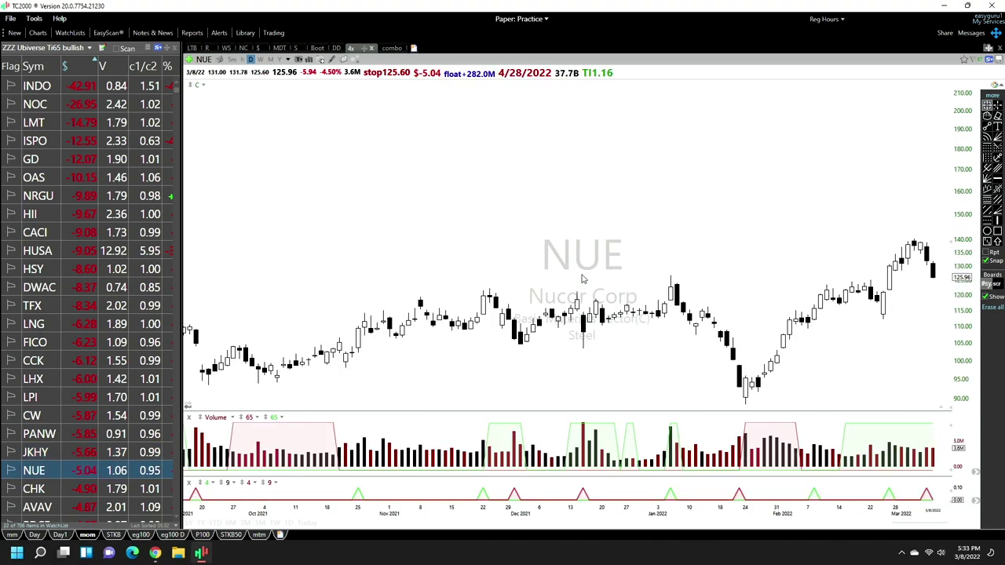
pyautogui.press('Down')
pyautogui.press('Down')
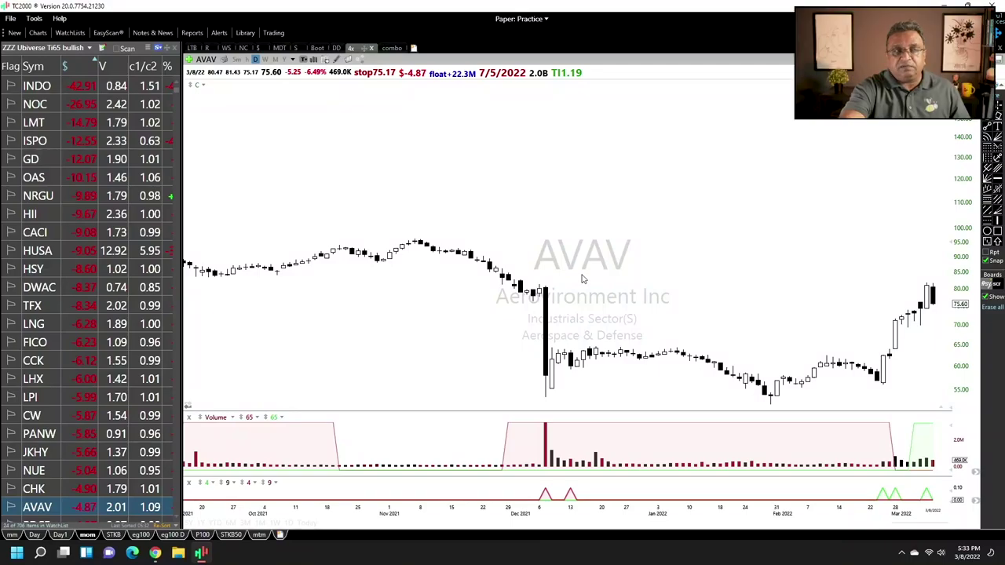
pyautogui.press('space')
pyautogui.press('space')
pyautogui.press('space')
pyautogui.press('space')
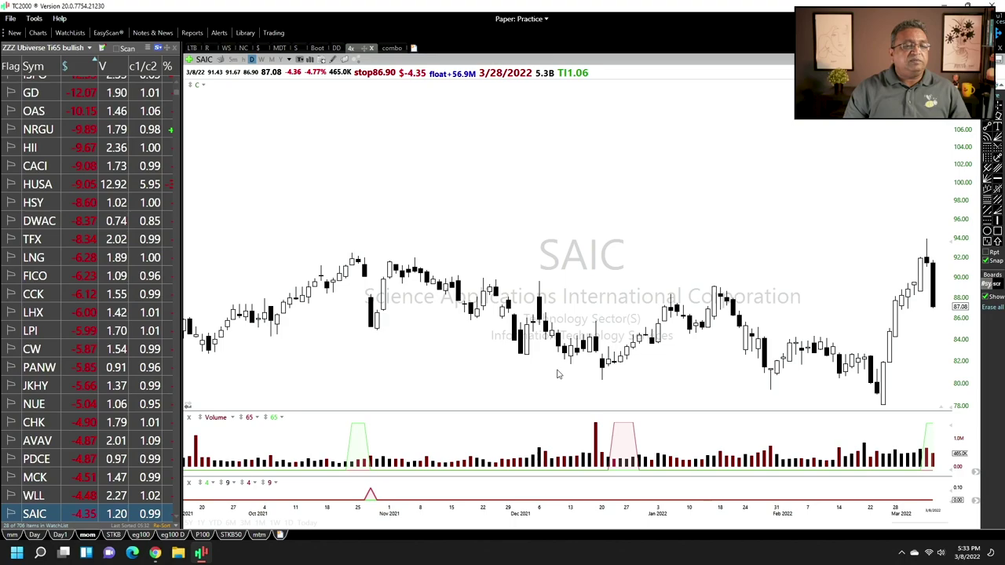
pyautogui.press('space')
pyautogui.press('space')
pyautogui.press('space')
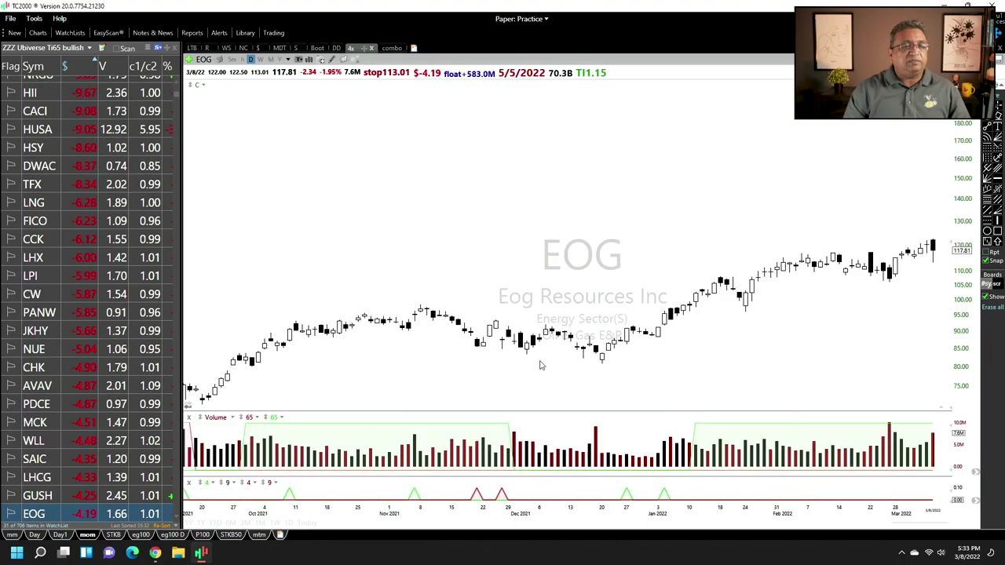
pyautogui.press('space')
pyautogui.press('space')
pyautogui.press('space')
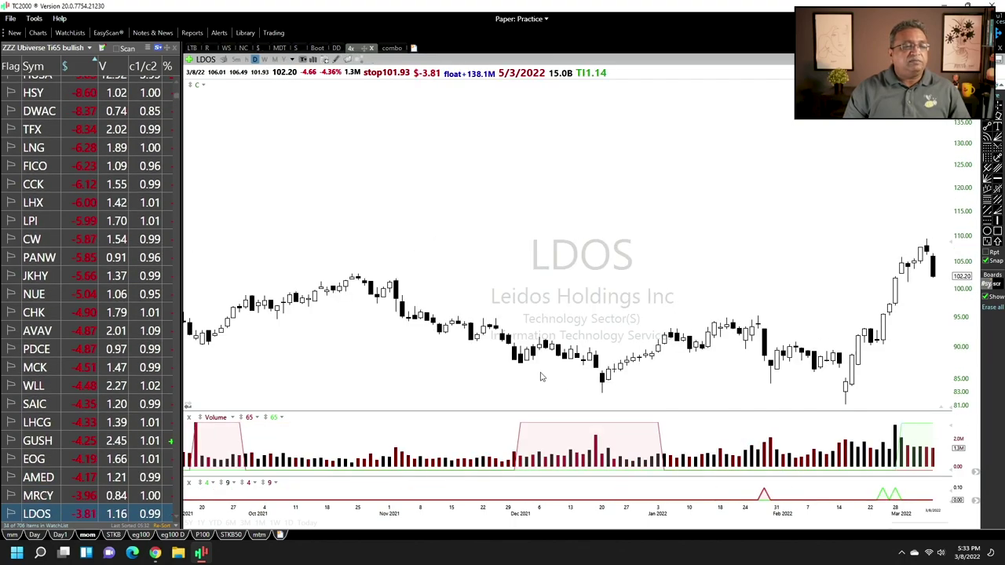
pyautogui.press('space')
pyautogui.press('space')
pyautogui.press('space')
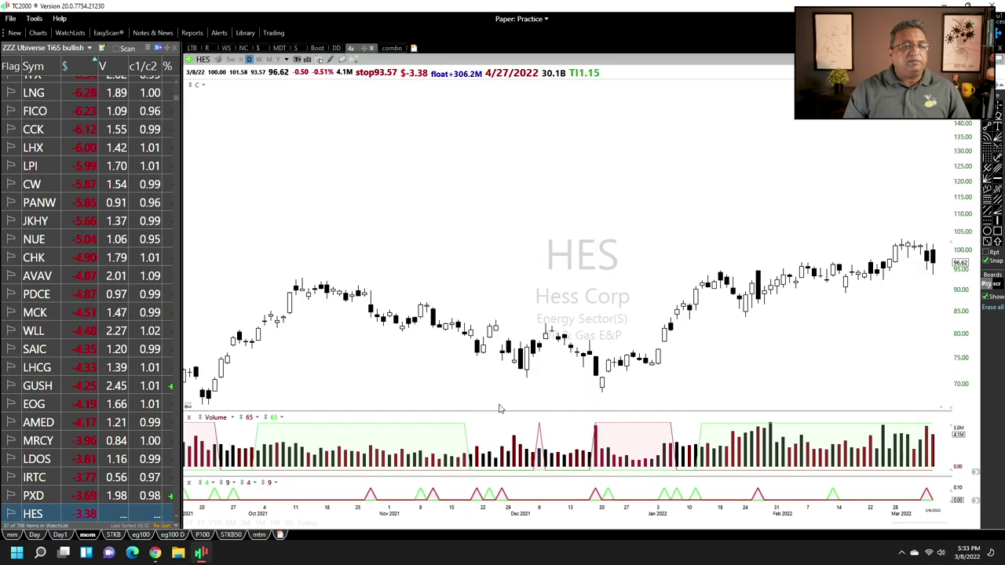
pyautogui.press('space')
pyautogui.press('space')
pyautogui.press('space')
pyautogui.press('space')
pyautogui.press('space')
pyautogui.press('space')
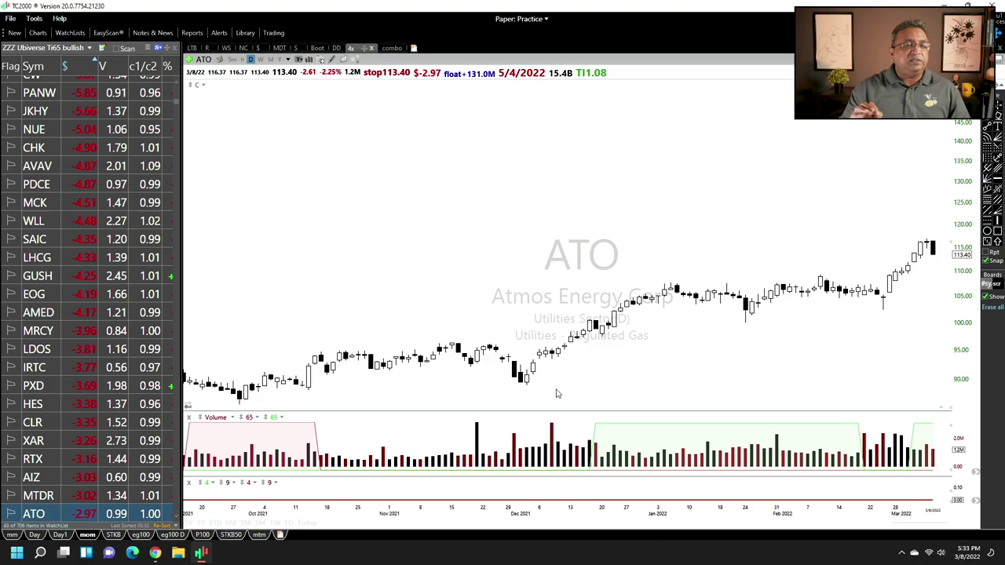
pyautogui.press('space')
pyautogui.press('space')
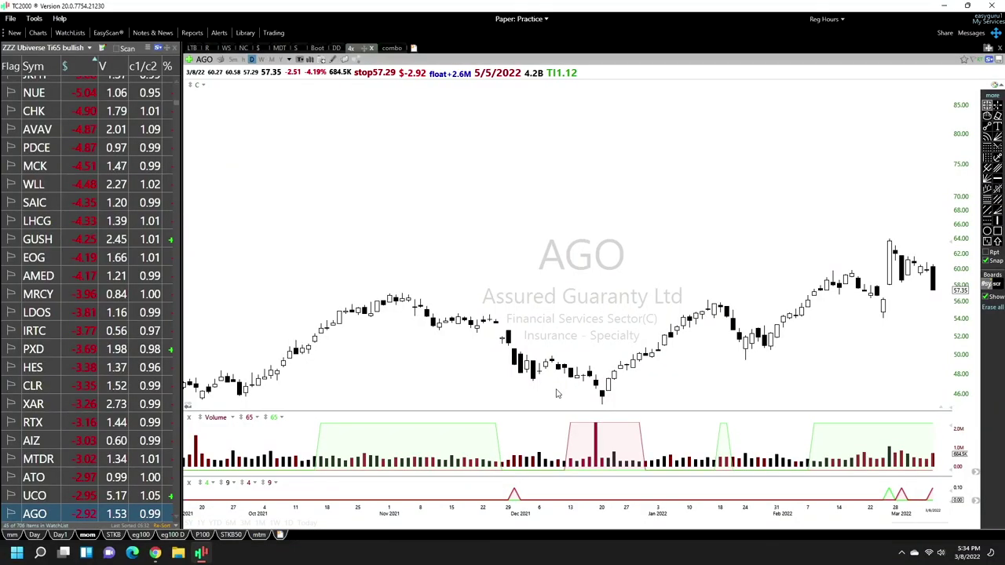
# - Review the daily charts from MMSI and FNV down to FANG
pyautogui.press('space')
pyautogui.press('space')
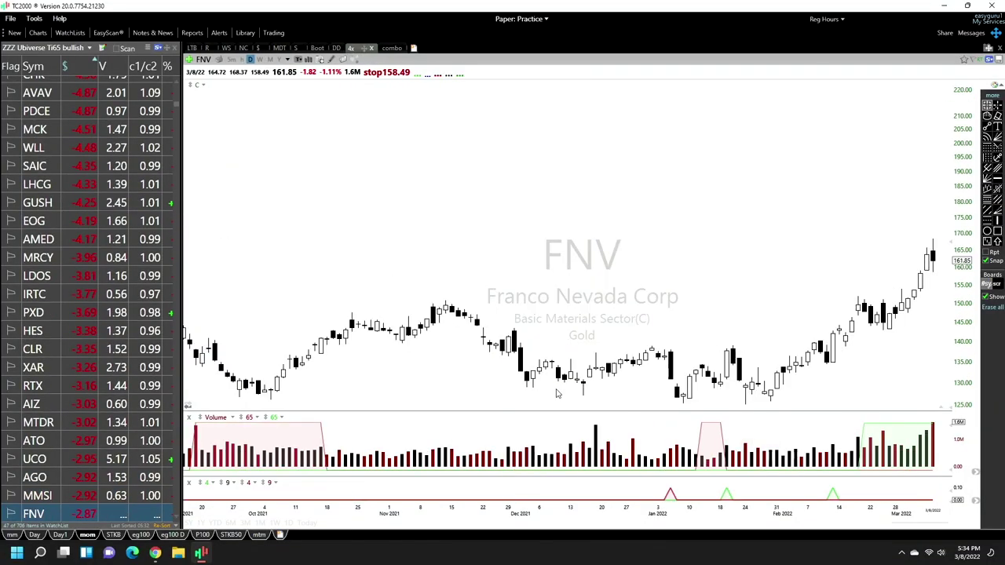
pyautogui.press('space')
pyautogui.press('space')
pyautogui.press('space')
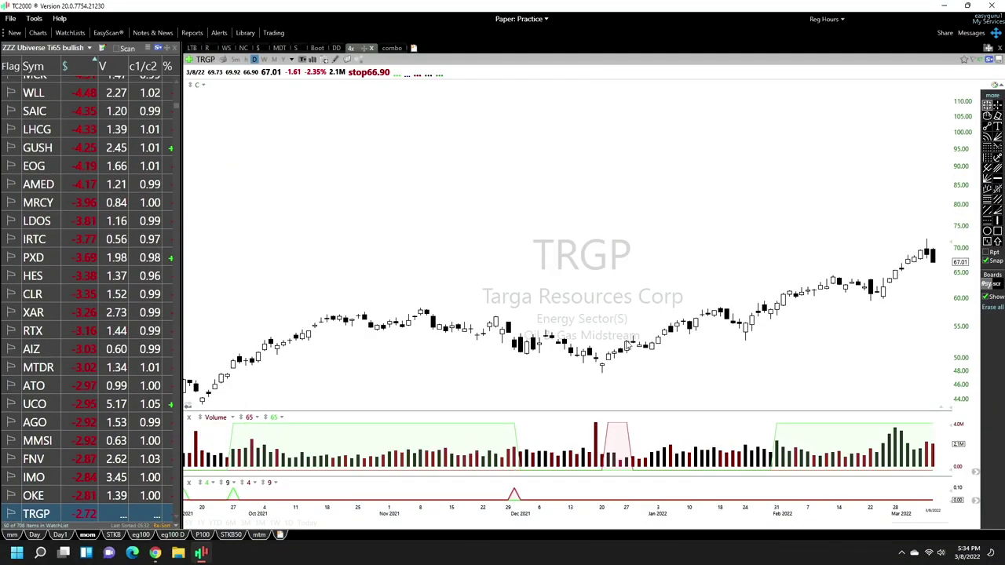
pyautogui.press('space')
pyautogui.press('space')
pyautogui.press('space')
pyautogui.press('space')
pyautogui.press('space')
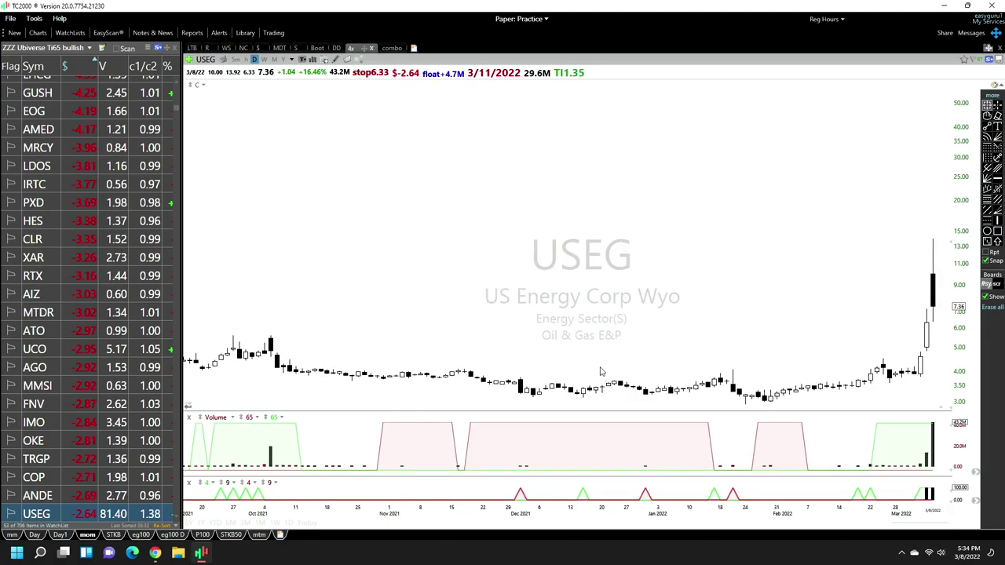
pyautogui.press('space')
pyautogui.press('space')
pyautogui.press('space')
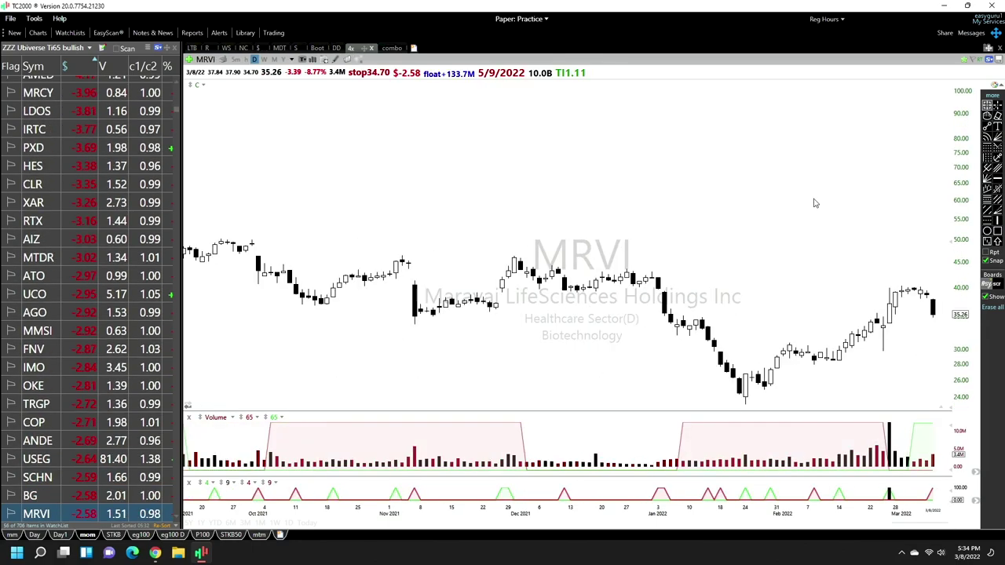
pyautogui.press('space')
pyautogui.press('space')
pyautogui.press('space')
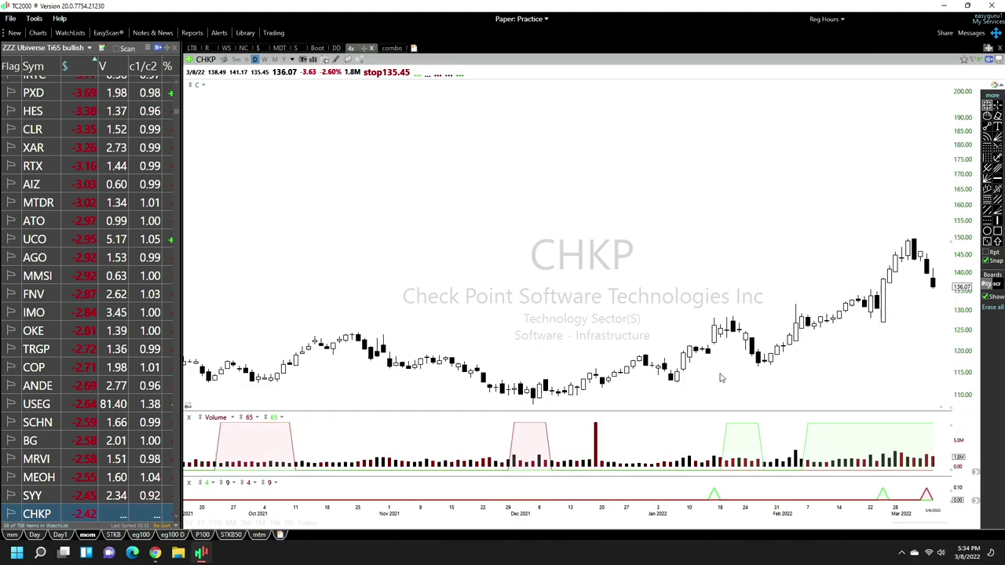
pyautogui.press('space')
pyautogui.press('space')
pyautogui.press('space')
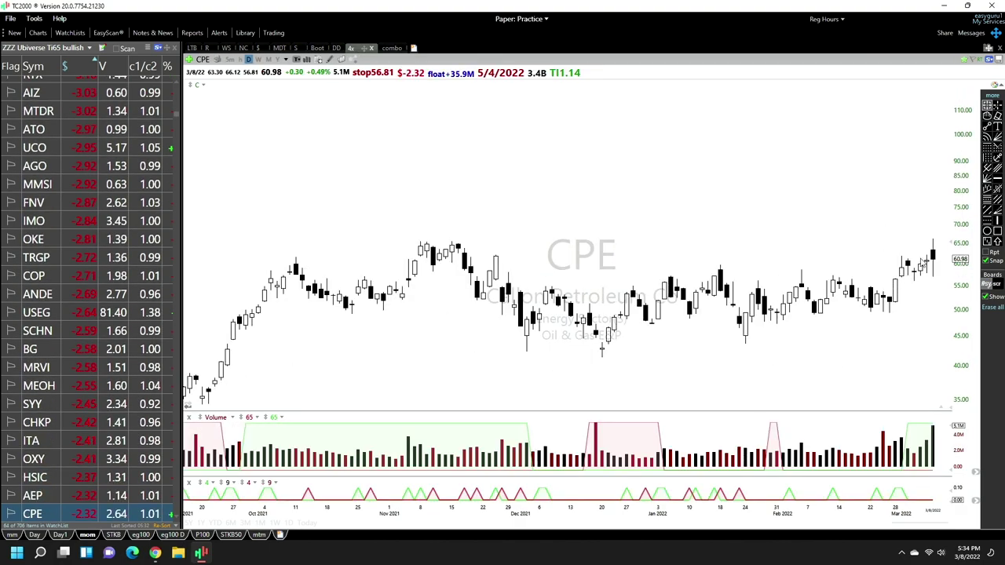
pyautogui.press('space')
pyautogui.press('space')
pyautogui.press('space')
pyautogui.press('space')
pyautogui.press('space')
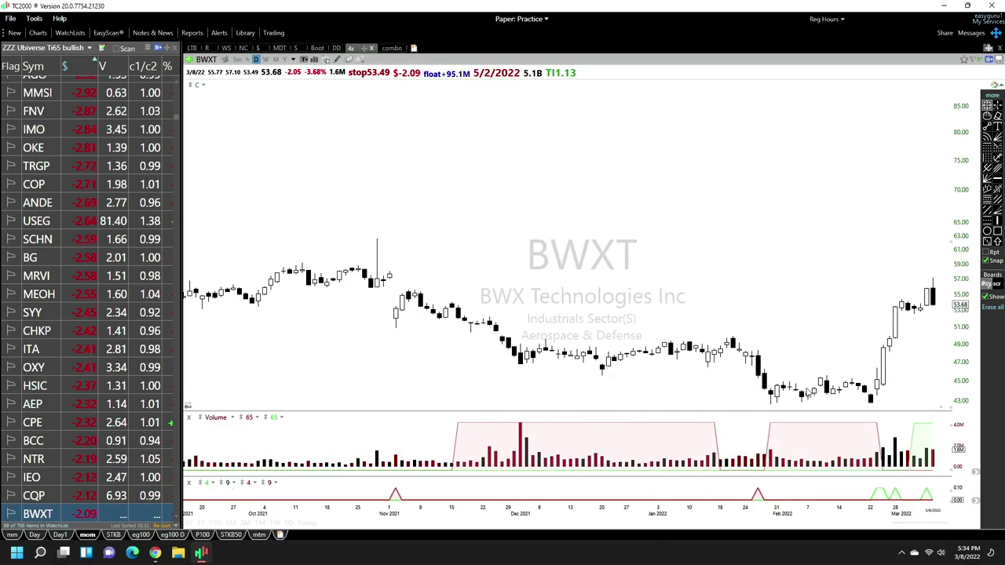
pyautogui.press('space')
pyautogui.press('space')
pyautogui.press('space')
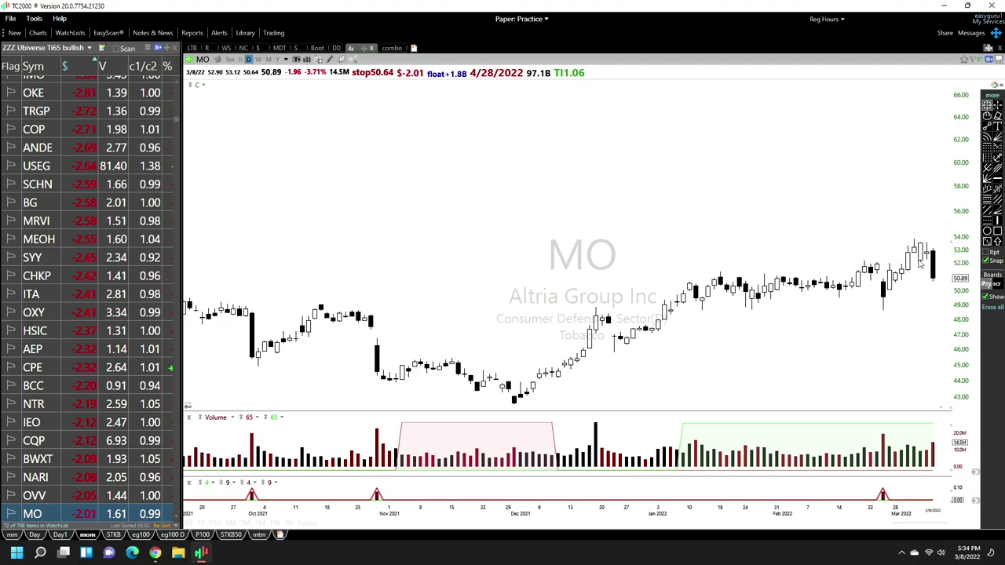
pyautogui.press('space')
pyautogui.press('space')
pyautogui.press('space')
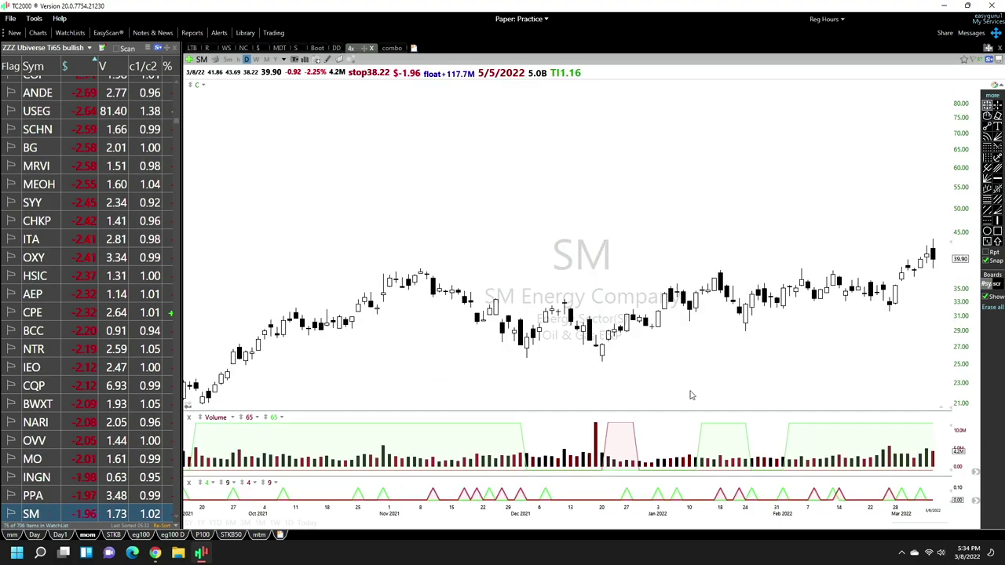
pyautogui.press('space')
pyautogui.press('space')
pyautogui.press('space')
pyautogui.press('space')
pyautogui.press('space')
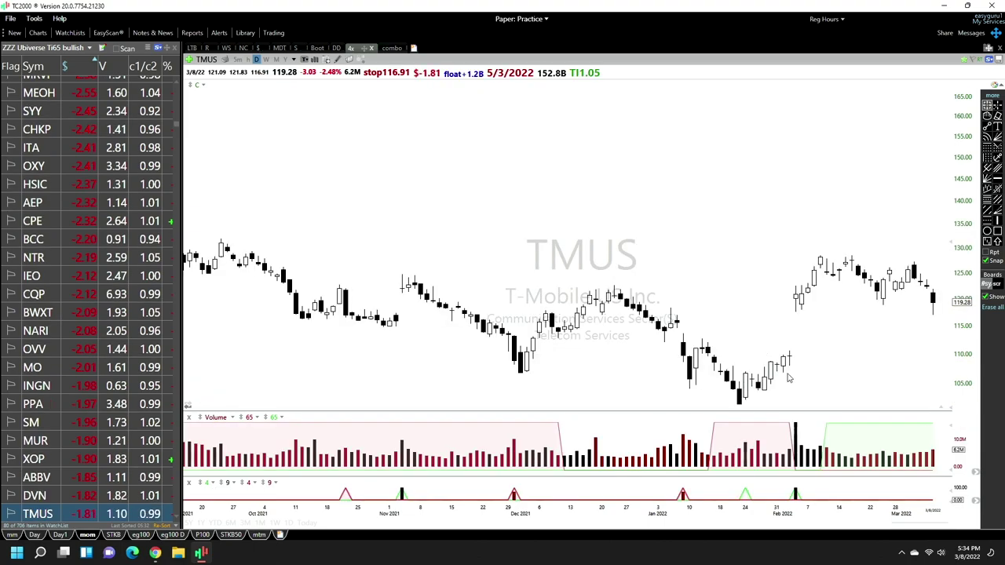
pyautogui.press('space')
pyautogui.press('space')
pyautogui.press('space')
pyautogui.press('space')
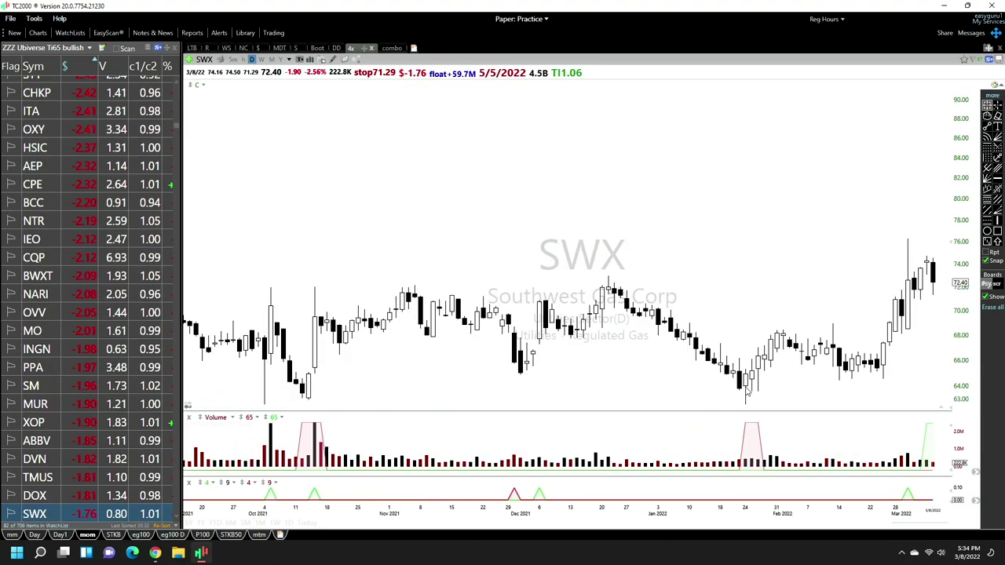
pyautogui.press('space')
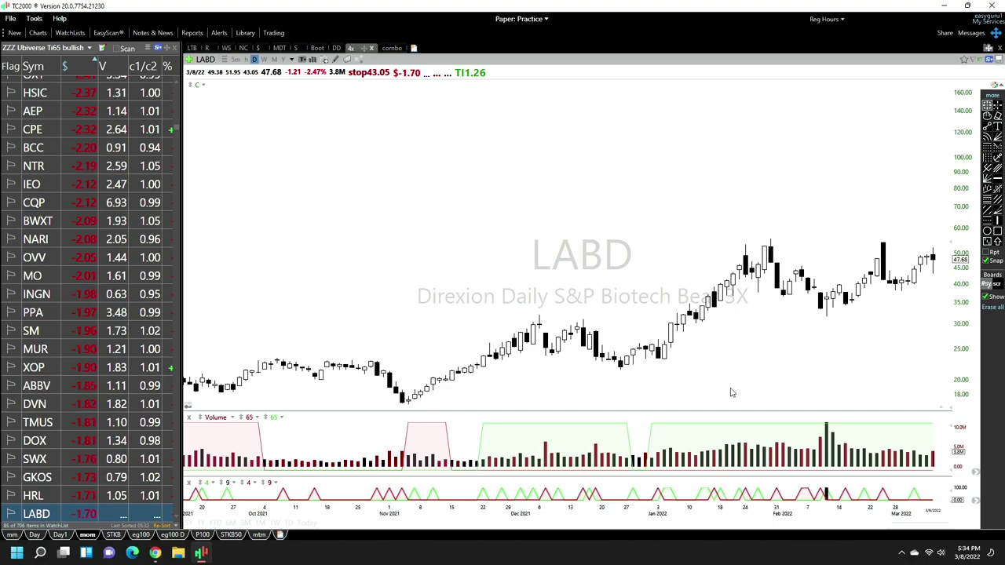
pyautogui.press('space')
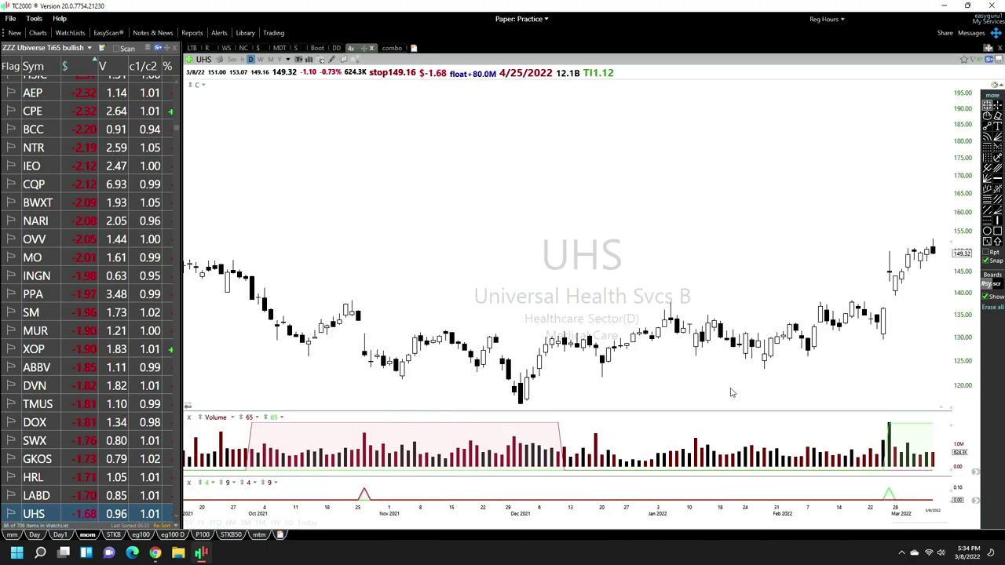
pyautogui.press('space')
pyautogui.press('space')
pyautogui.press('space')
pyautogui.press('space')
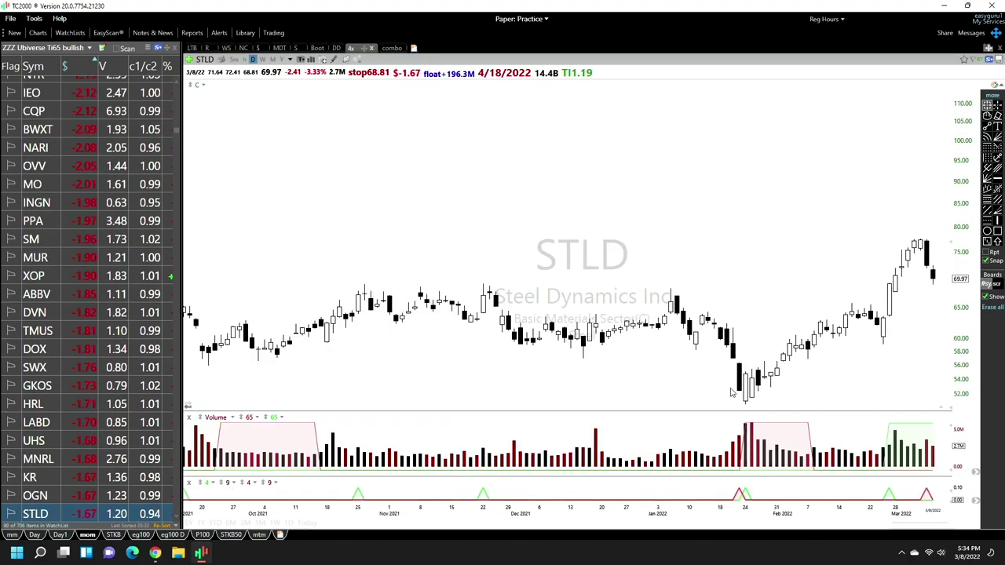
pyautogui.press('space')
pyautogui.press('space')
pyautogui.press('space')
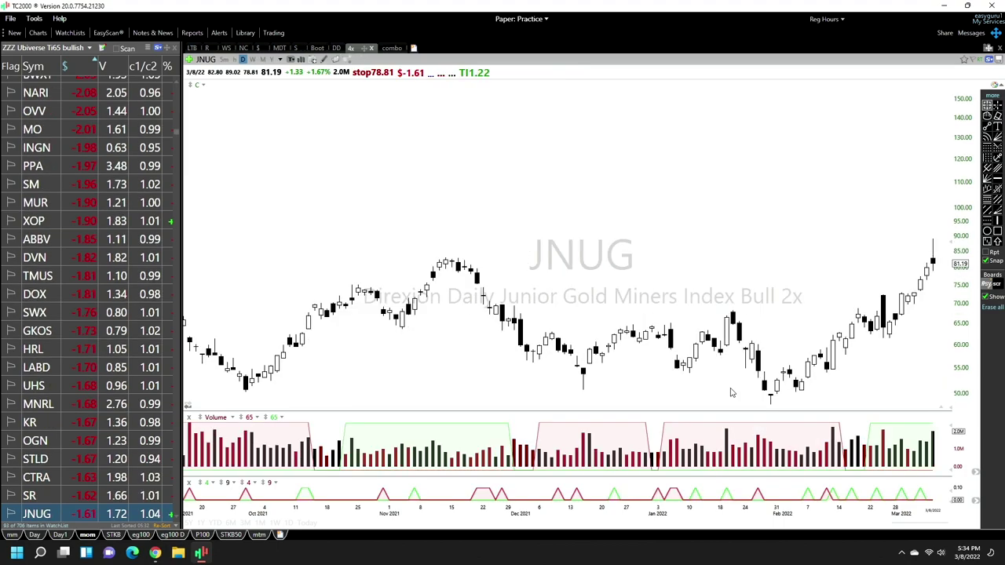
pyautogui.press('space')
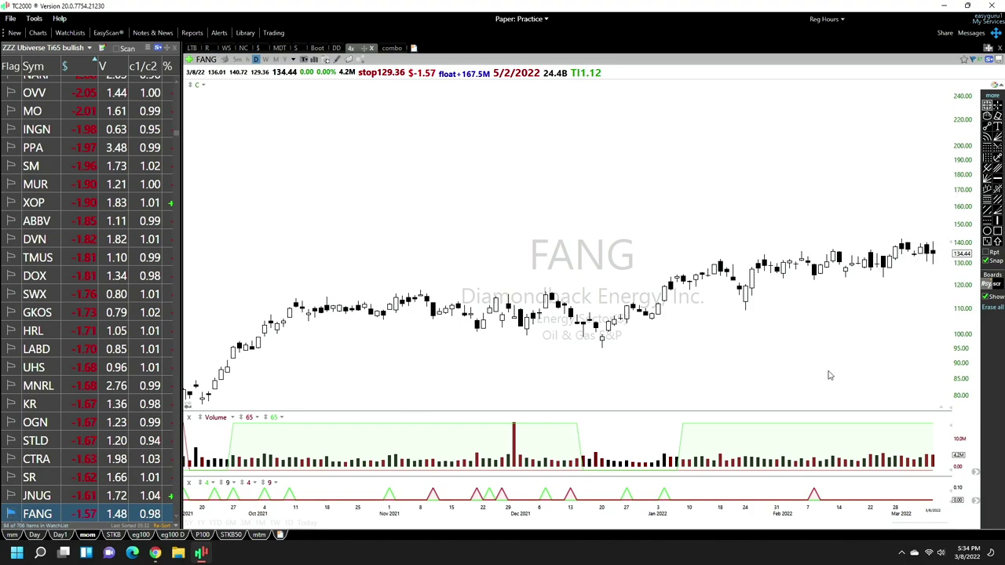
# - Continue past FANG through BBAI, PTR and the following charts down to FNA
pyautogui.press('Down')
pyautogui.press('Down')
pyautogui.press('space')
pyautogui.press('space')
pyautogui.press('space')
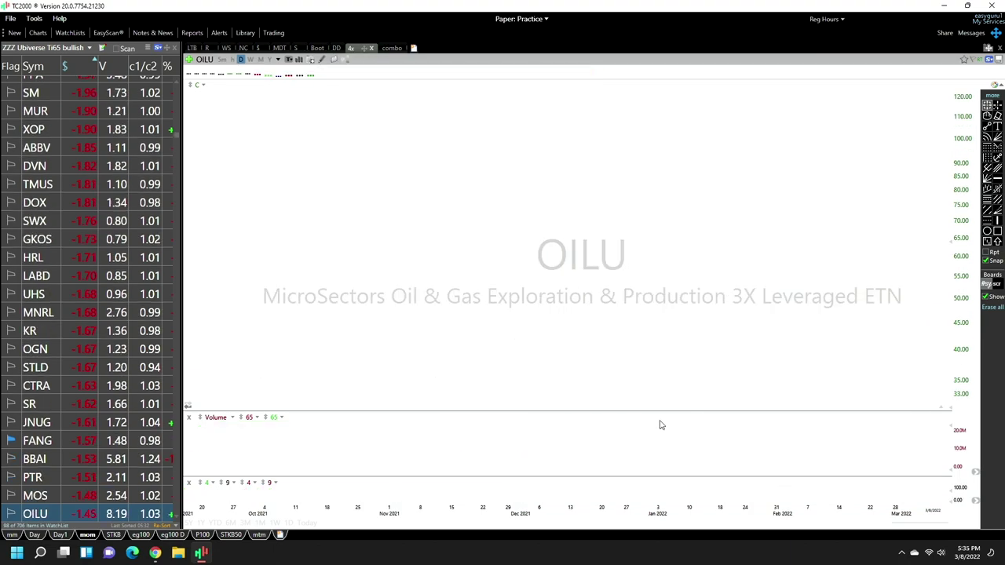
pyautogui.press('space')
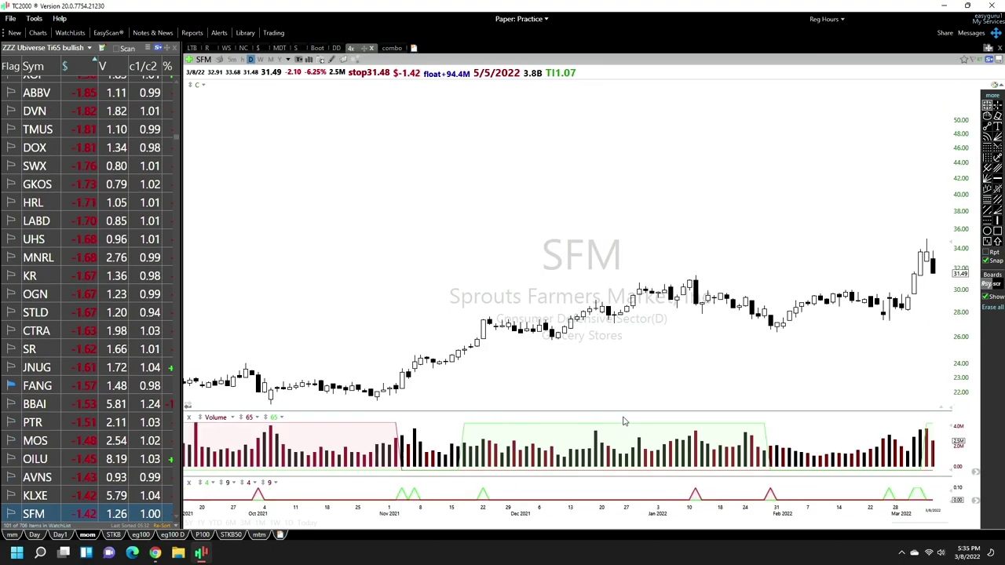
pyautogui.press('space')
pyautogui.press('space')
pyautogui.press('space')
pyautogui.press('space')
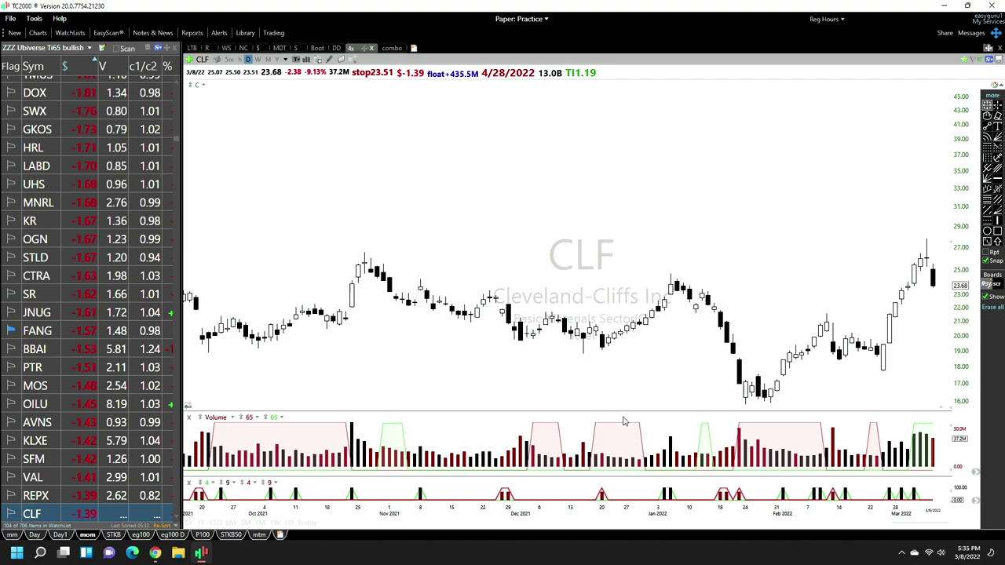
pyautogui.press('space')
pyautogui.press('space')
pyautogui.press('space')
pyautogui.press('space')
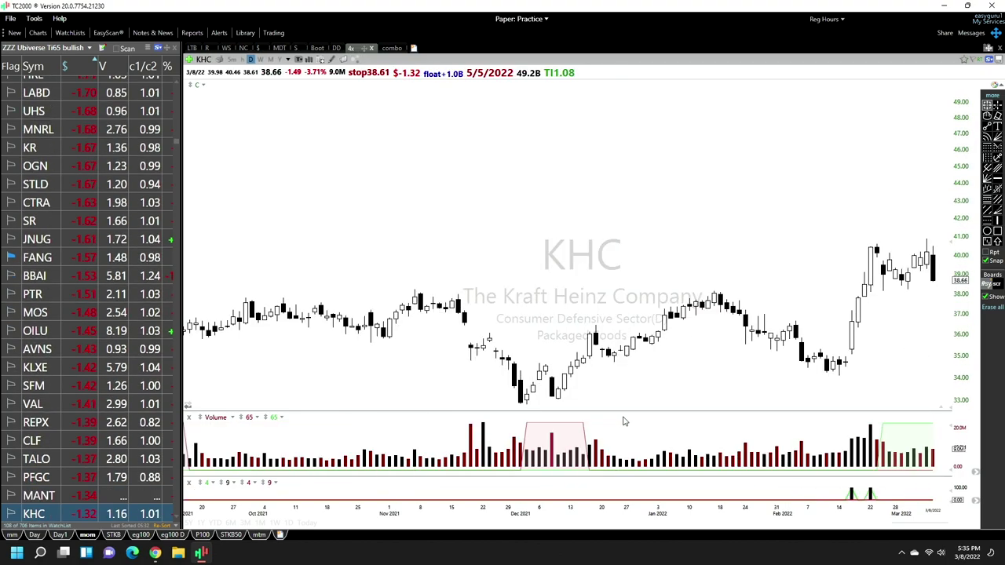
pyautogui.press('space')
pyautogui.press('space')
pyautogui.press('space')
pyautogui.press('space')
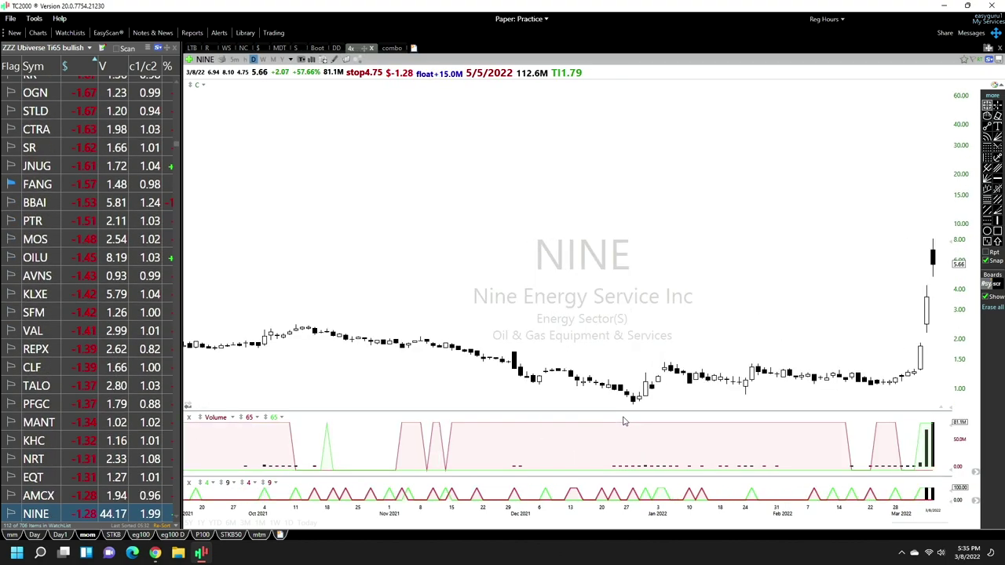
pyautogui.press('space')
pyautogui.press('space')
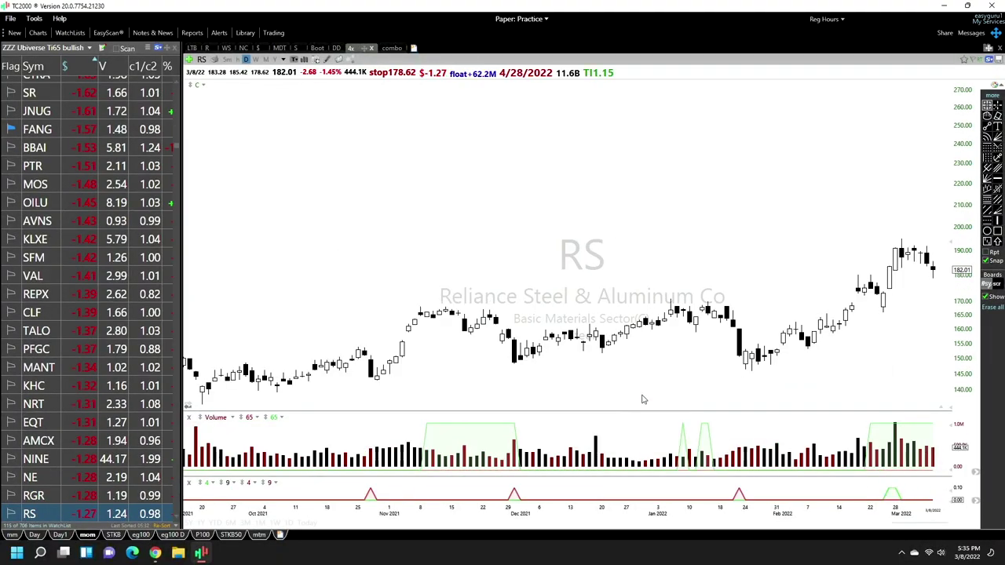
pyautogui.press('space')
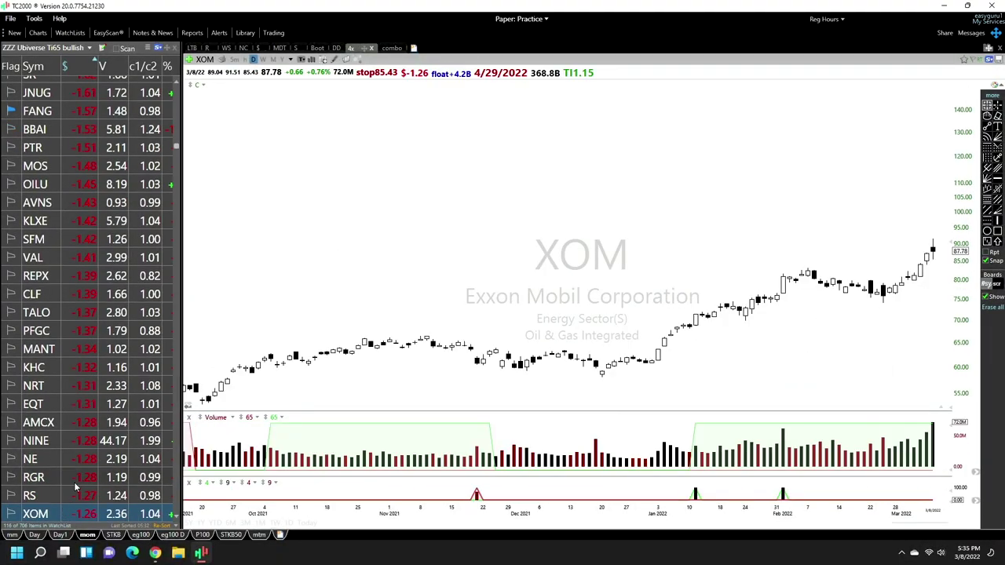
pyautogui.press('space')
pyautogui.press('space')
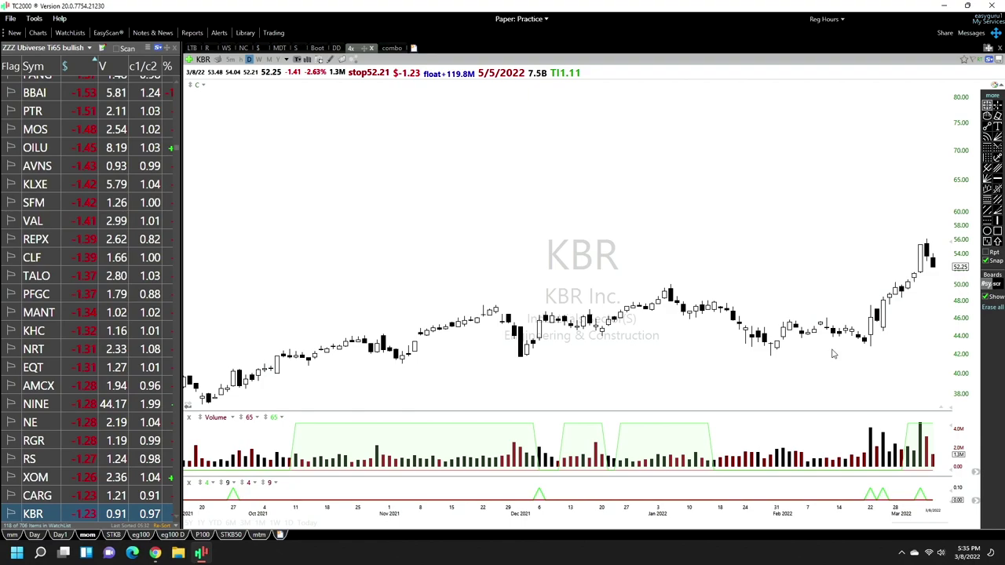
pyautogui.press('space')
pyautogui.press('space')
pyautogui.press('space')
pyautogui.press('space')
pyautogui.press('space')
pyautogui.press('space')
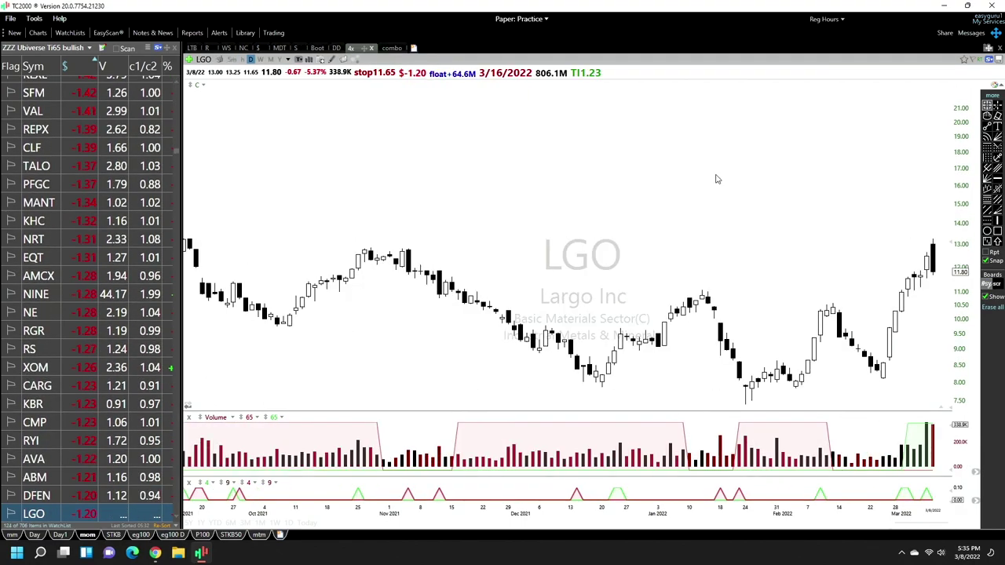
pyautogui.press('space')
pyautogui.press('space')
pyautogui.press('space')
pyautogui.press('space')
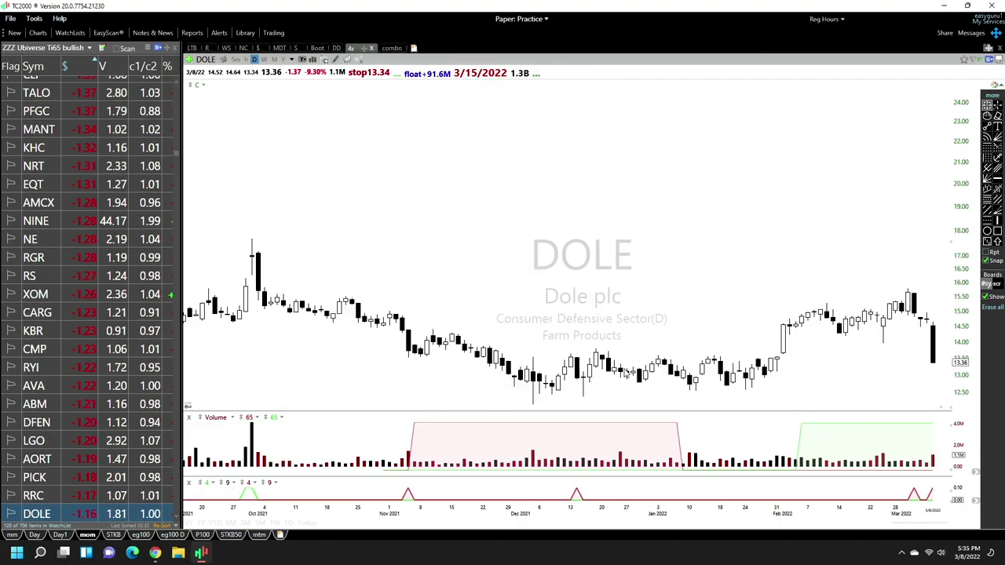
pyautogui.press('space')
pyautogui.press('space')
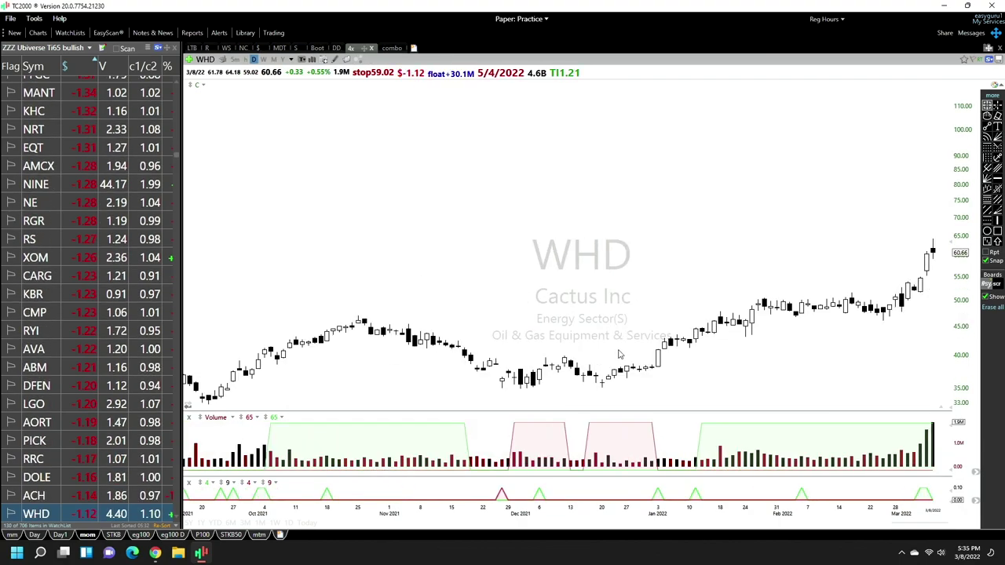
pyautogui.press('space')
pyautogui.press('space')
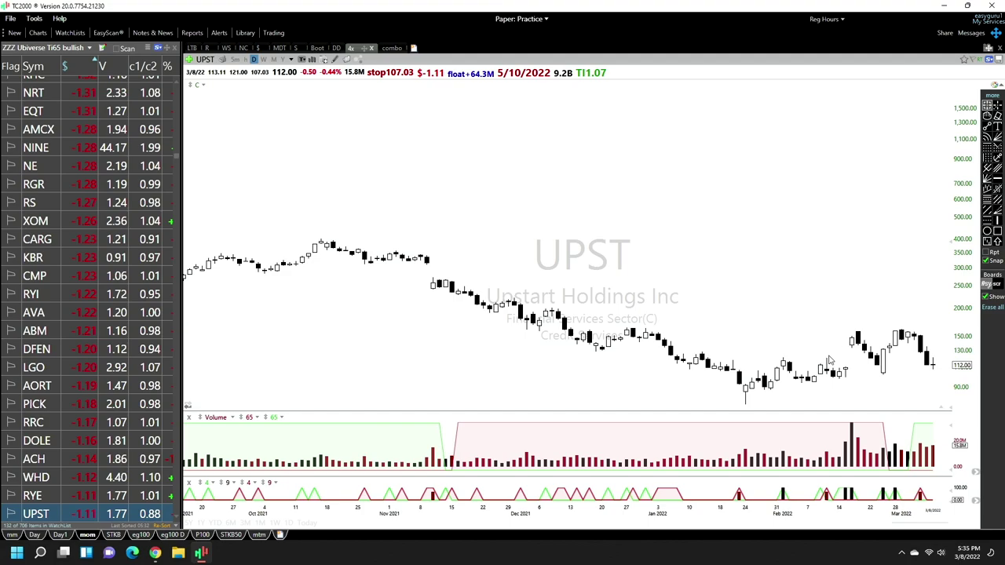
pyautogui.press('space')
pyautogui.press('space')
pyautogui.press('space')
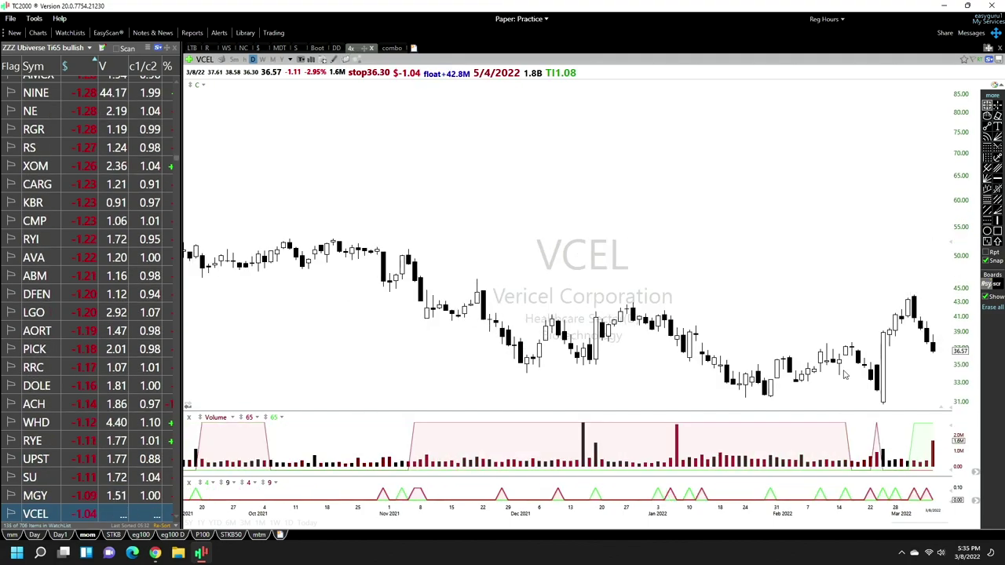
pyautogui.press('space')
pyautogui.press('space')
pyautogui.press('space')
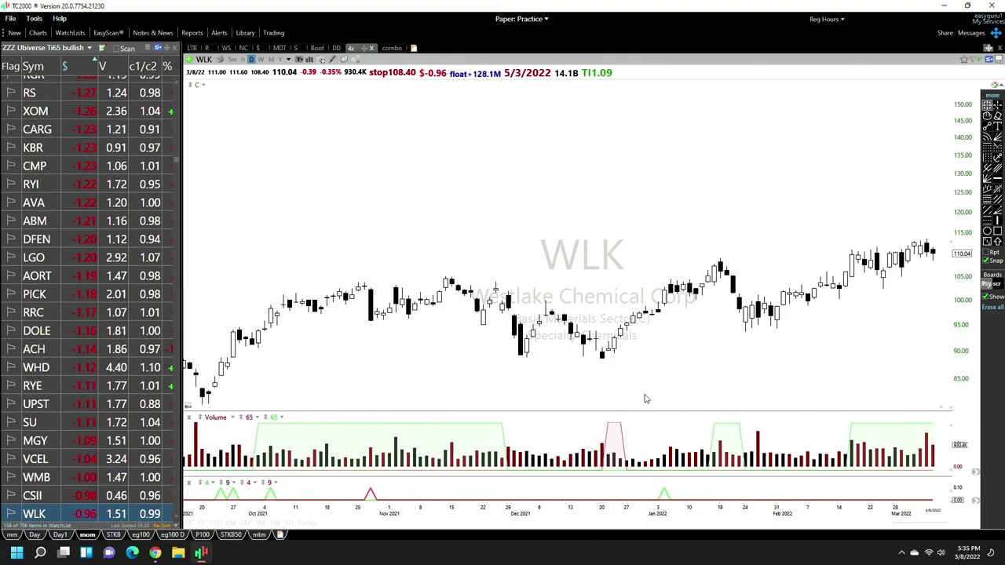
pyautogui.press('space')
pyautogui.press('space')
pyautogui.press('space')
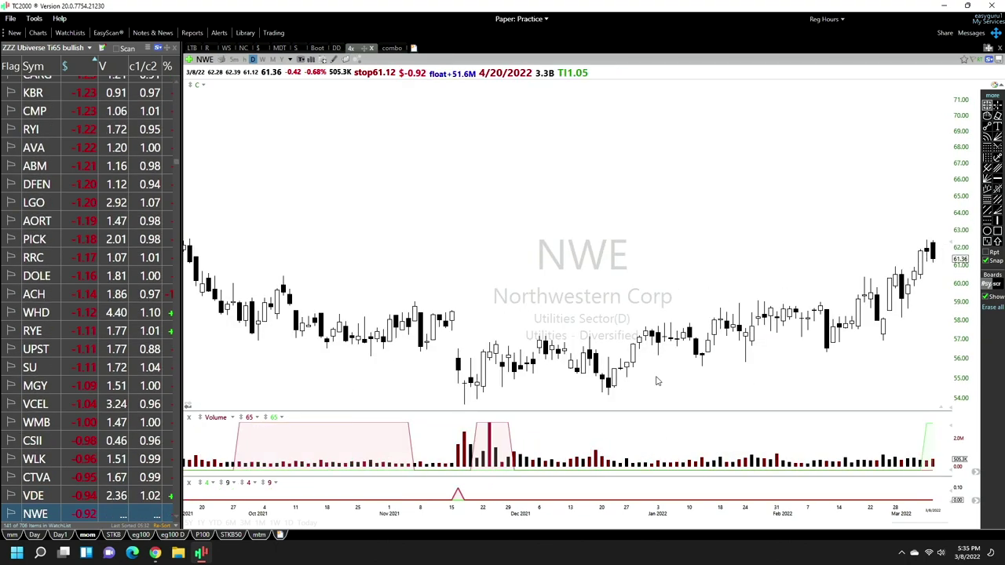
pyautogui.press('space')
pyautogui.press('space')
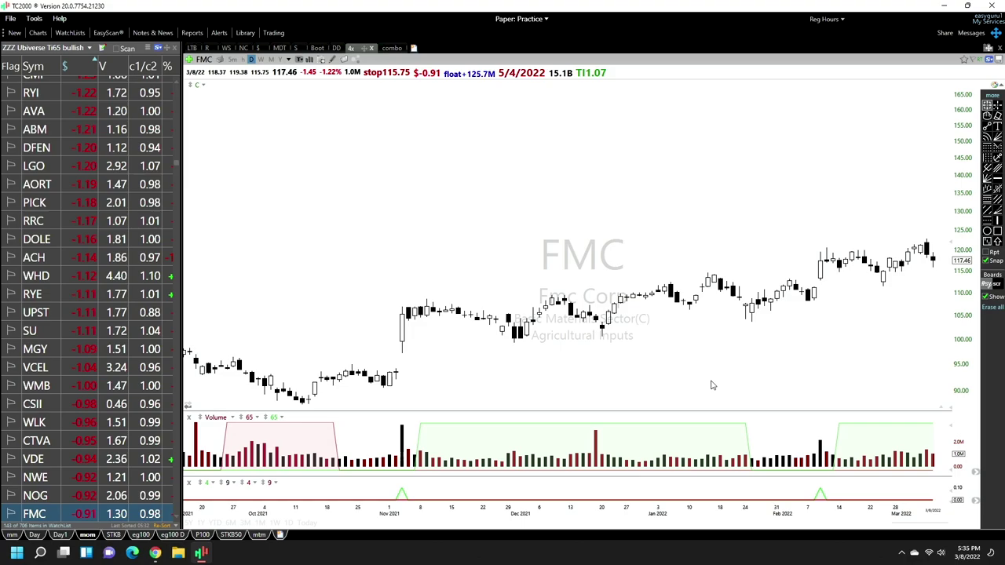
pyautogui.press('space')
pyautogui.press('space')
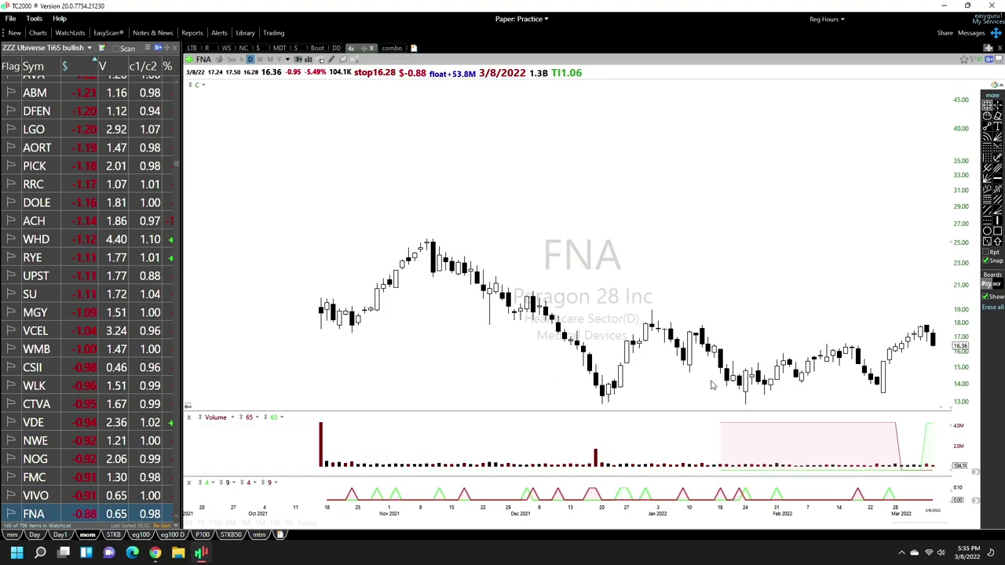
pyautogui.press('space')
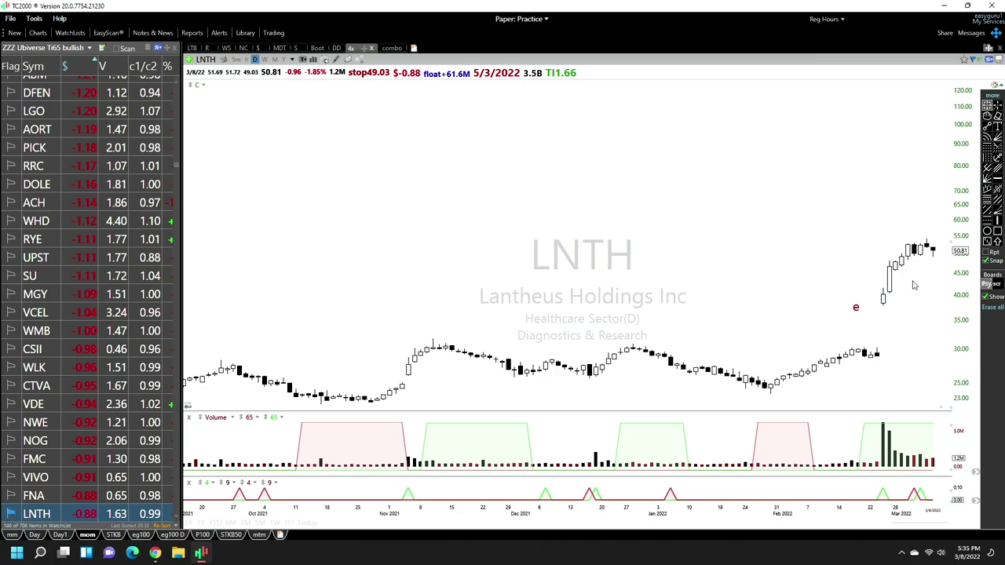
# - Step from LNTH, ADM, X and HP onward, back to CPSI, then on to VALE and SRRA
pyautogui.press('space')
pyautogui.press('space')
pyautogui.press('space')
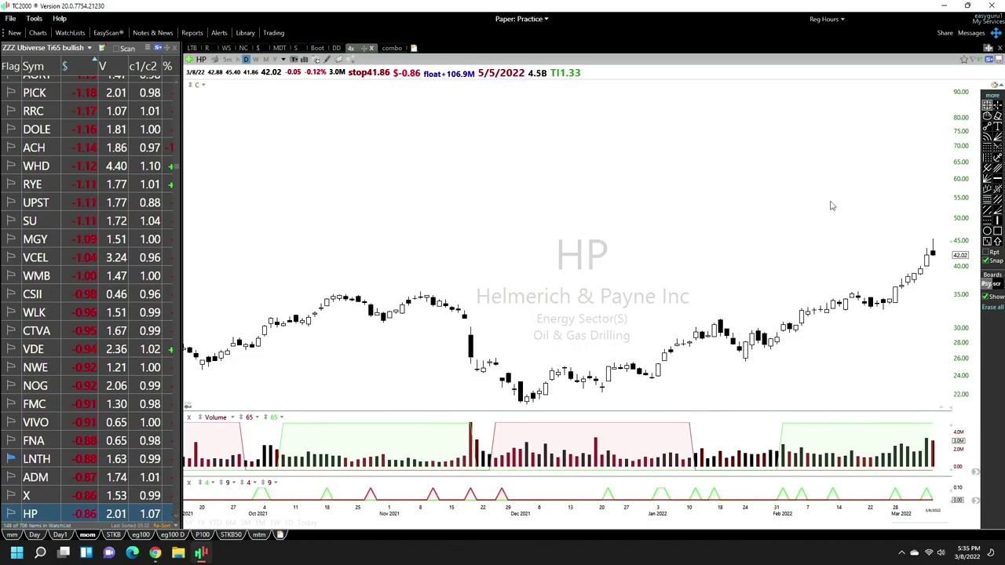
pyautogui.press('space')
pyautogui.press('space')
pyautogui.press('space')
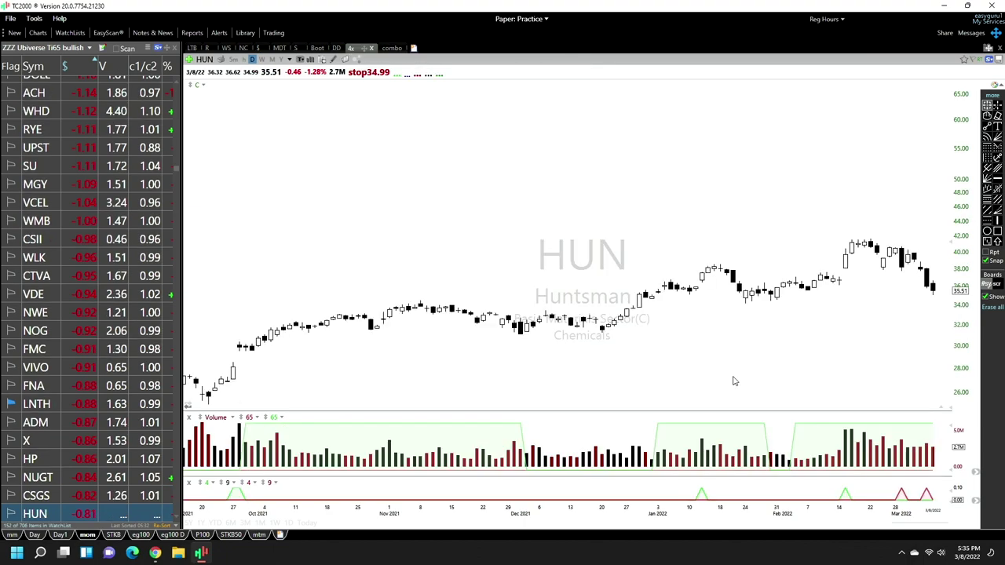
pyautogui.press('space')
pyautogui.press('space')
pyautogui.press('space')
pyautogui.press('space')
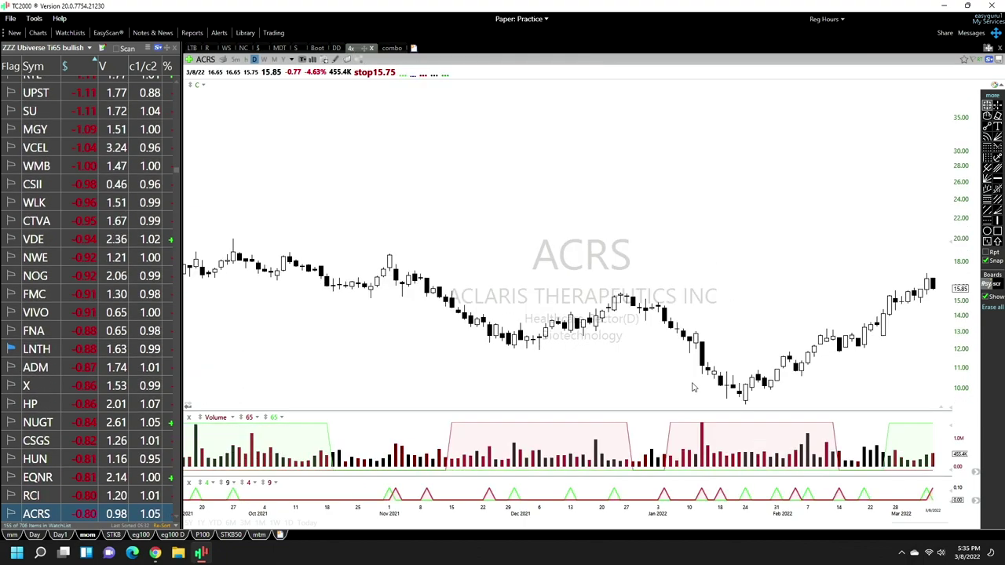
pyautogui.press('space')
pyautogui.press('space')
pyautogui.press('space')
pyautogui.press('space')
pyautogui.press('space')
pyautogui.press('space')
pyautogui.press('space')
pyautogui.press('space')
pyautogui.press('space')
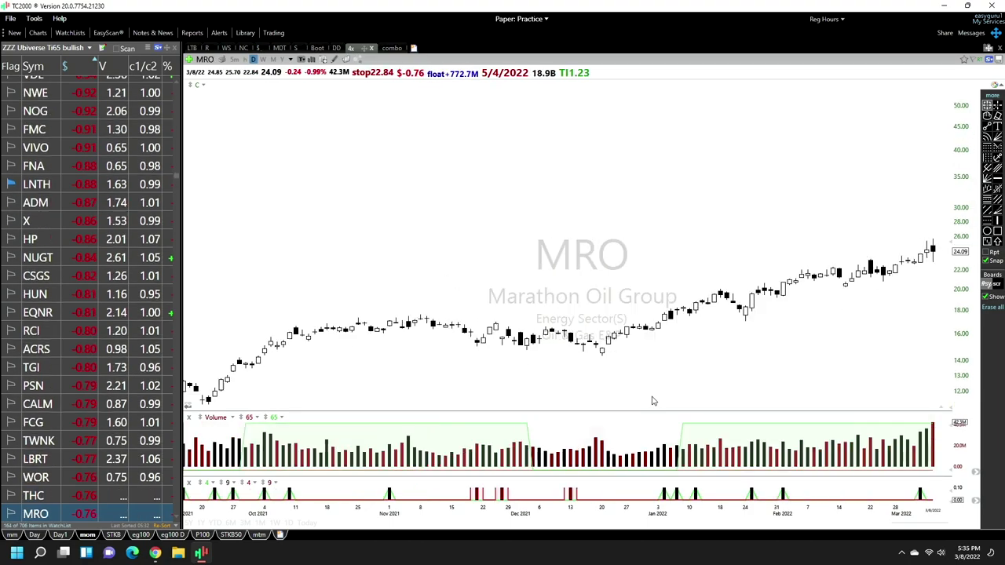
pyautogui.press('space')
pyautogui.press('space')
pyautogui.press('space')
pyautogui.press('space')
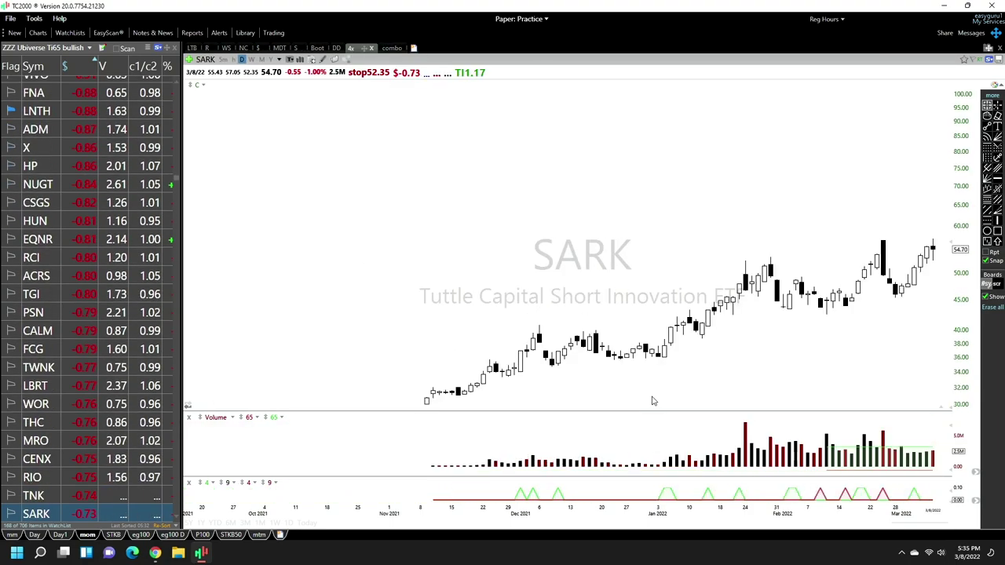
pyautogui.press('space')
pyautogui.press('space')
pyautogui.press('space')
pyautogui.press('space')
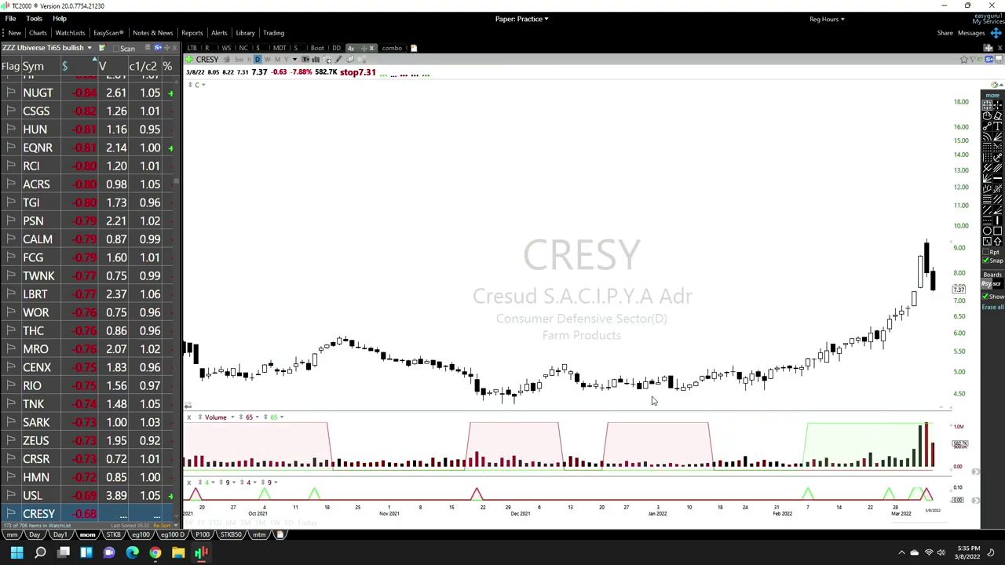
pyautogui.press('space')
pyautogui.press('space')
pyautogui.press('space')
pyautogui.press('space')
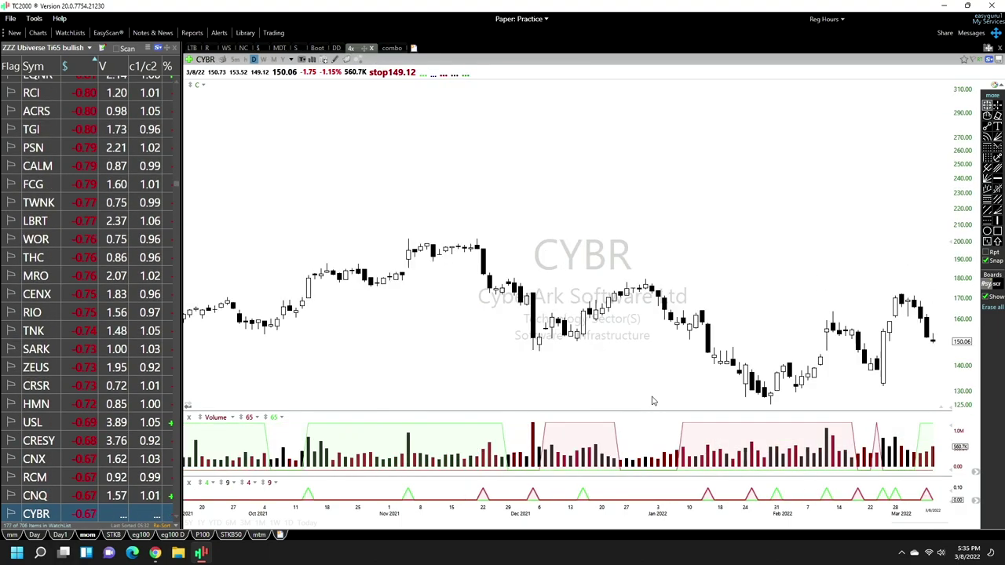
pyautogui.press('space')
pyautogui.press('space')
pyautogui.press('space')
pyautogui.press('space')
pyautogui.press('space')
pyautogui.press('space')
pyautogui.press('space')
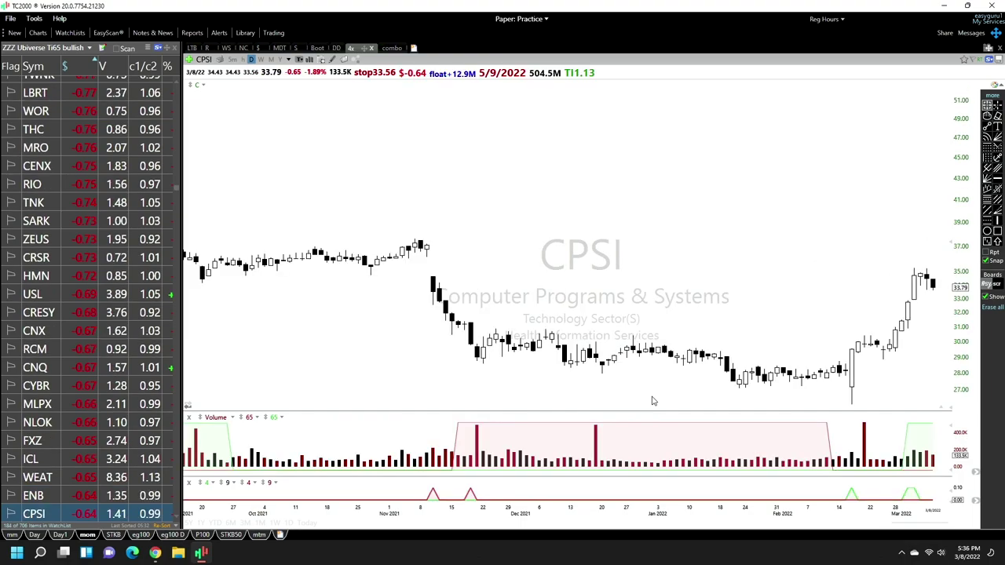
pyautogui.press('BackSpace')
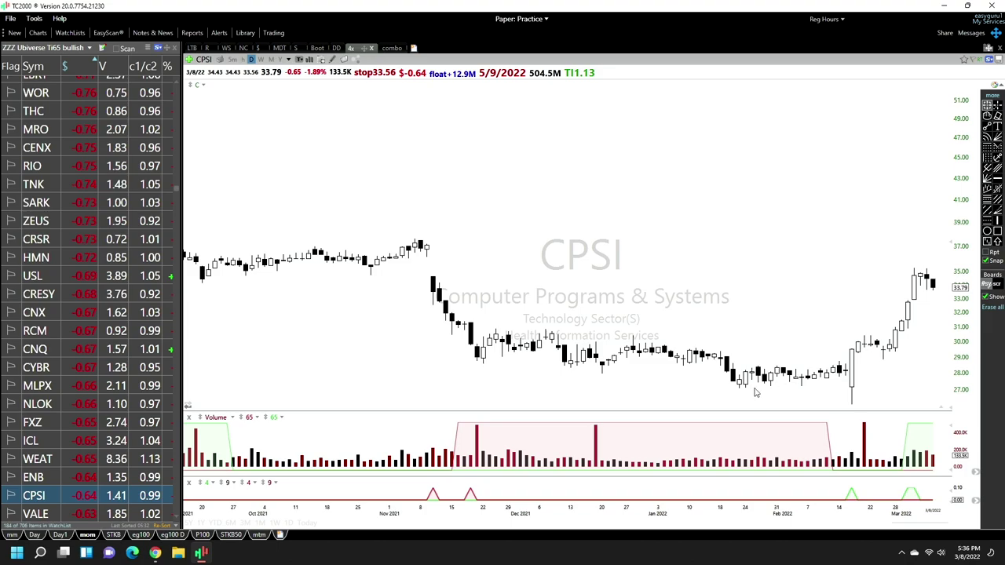
pyautogui.press('space')
pyautogui.press('space')
pyautogui.press('space')
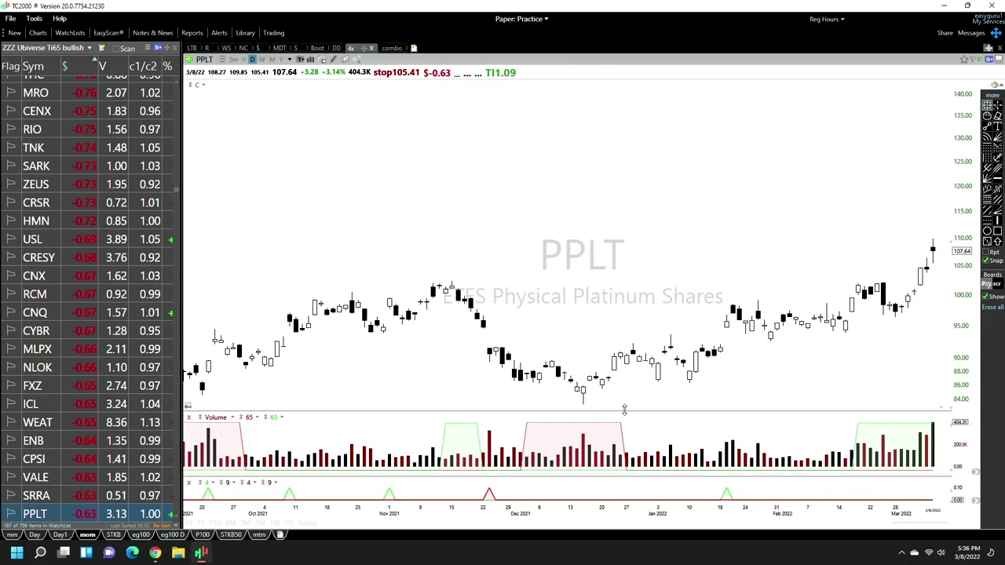
# - Revisit the SRRA and PCRX charts, then continue down the list to UGA and TRTN
pyautogui.click(110, 495)
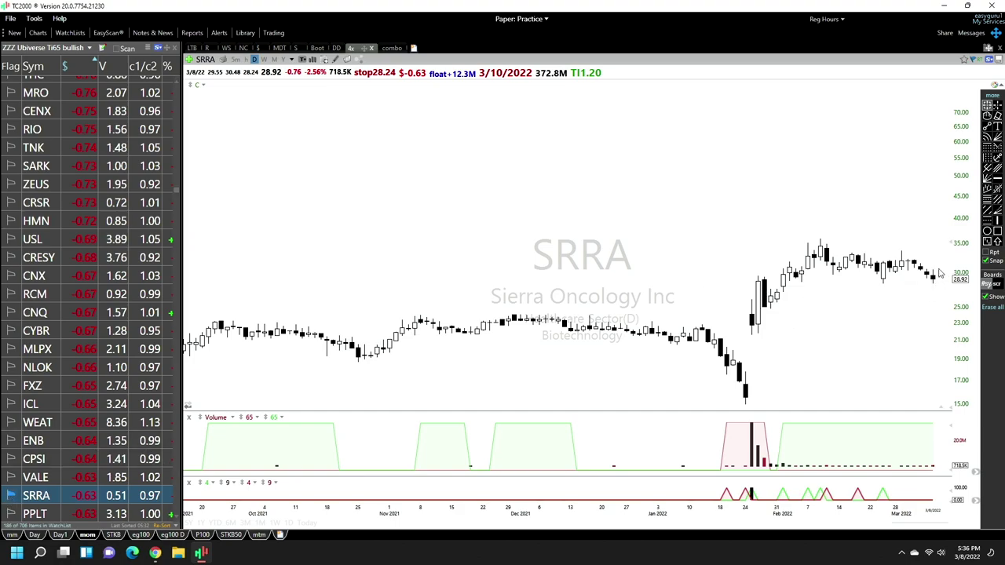
pyautogui.press('space')
pyautogui.press('space')
pyautogui.press('space')
pyautogui.press('space')
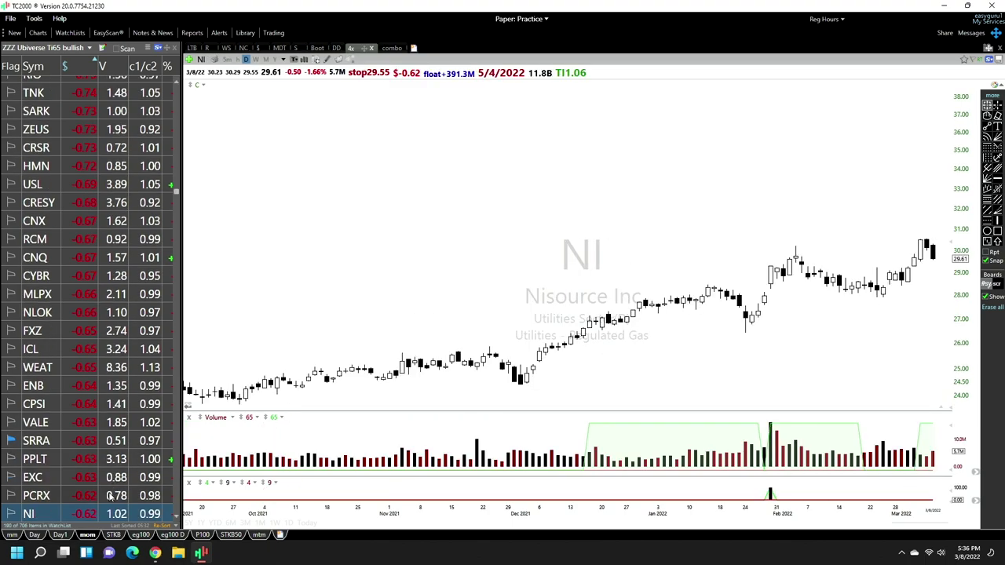
pyautogui.click(111, 496)
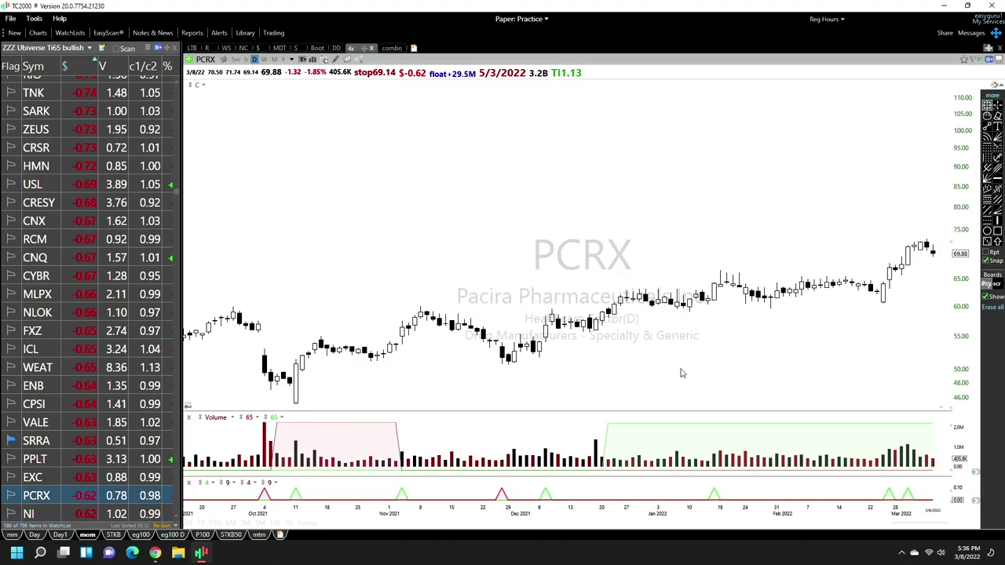
pyautogui.press('space')
pyautogui.press('space')
pyautogui.press('space')
pyautogui.press('space')
pyautogui.press('space')
pyautogui.press('space')
pyautogui.press('space')
pyautogui.press('space')
pyautogui.press('space')
pyautogui.press('space')
pyautogui.press('space')
pyautogui.press('space')
pyautogui.press('space')
pyautogui.press('space')
pyautogui.press('space')
pyautogui.press('space')
pyautogui.press('space')
pyautogui.press('space')
pyautogui.press('space')
pyautogui.press('space')
pyautogui.press('space')
pyautogui.press('space')
pyautogui.press('space')
pyautogui.press('space')
pyautogui.press('space')
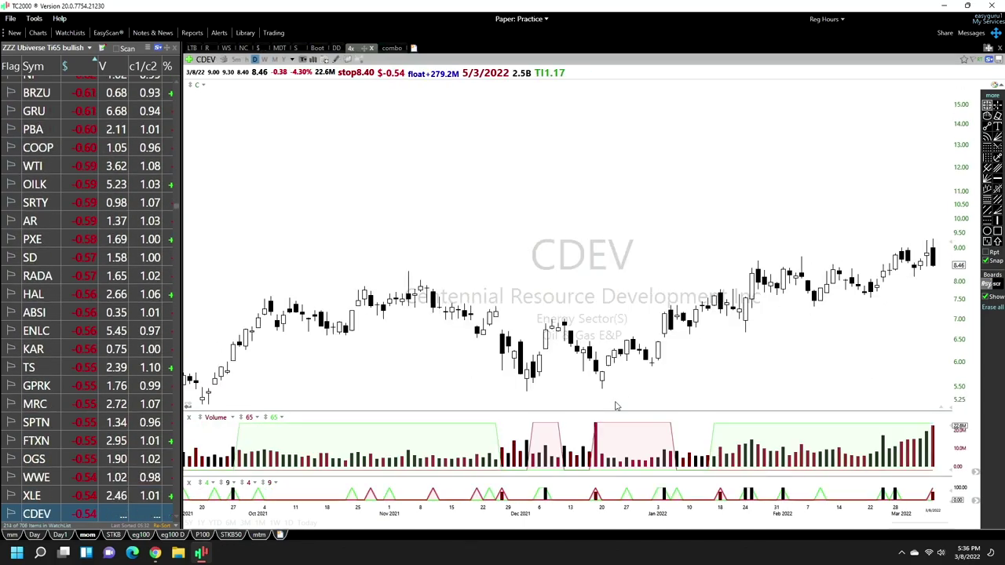
pyautogui.press('space')
pyautogui.press('space')
pyautogui.press('space')
pyautogui.press('space')
pyautogui.press('space')
pyautogui.press('space')
pyautogui.press('space')
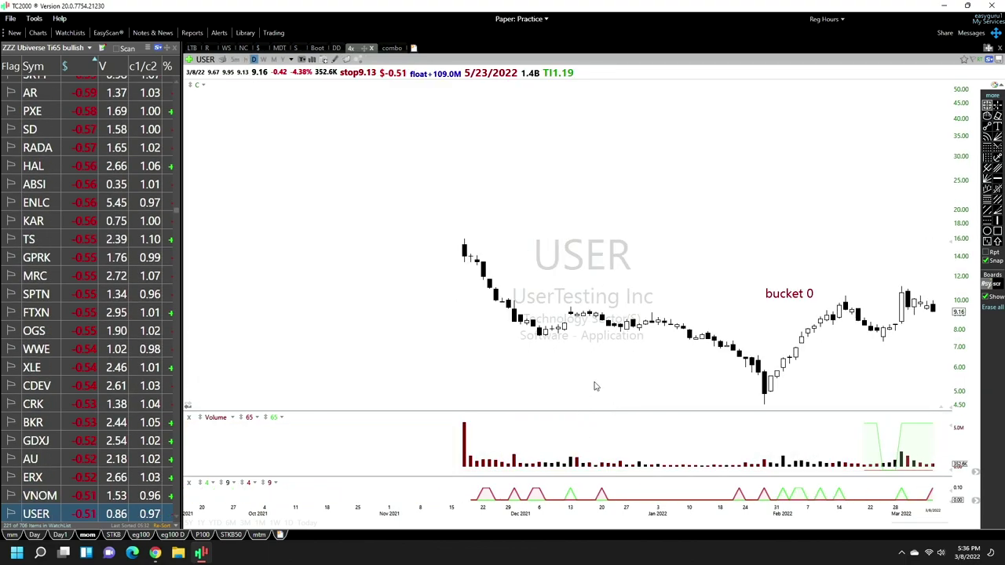
pyautogui.press('space')
pyautogui.press('space')
pyautogui.press('space')
pyautogui.press('space')
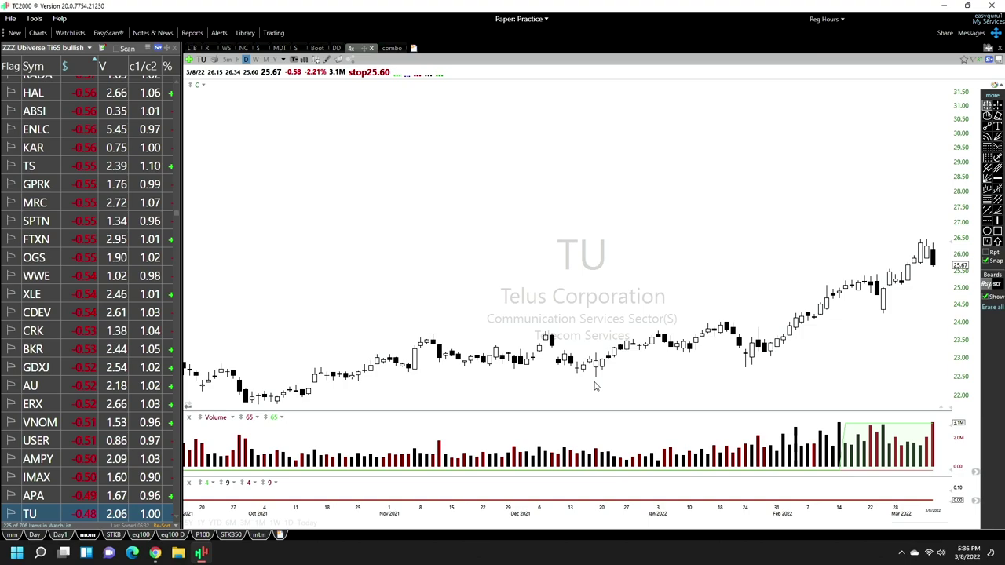
pyautogui.press('space')
pyautogui.press('space')
pyautogui.press('space')
pyautogui.press('space')
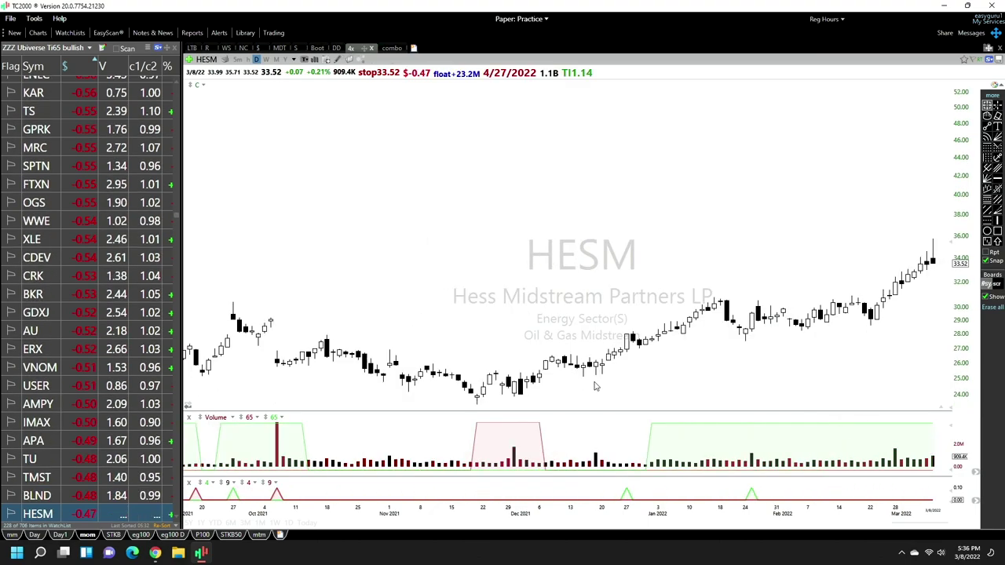
pyautogui.press('space')
pyautogui.press('space')
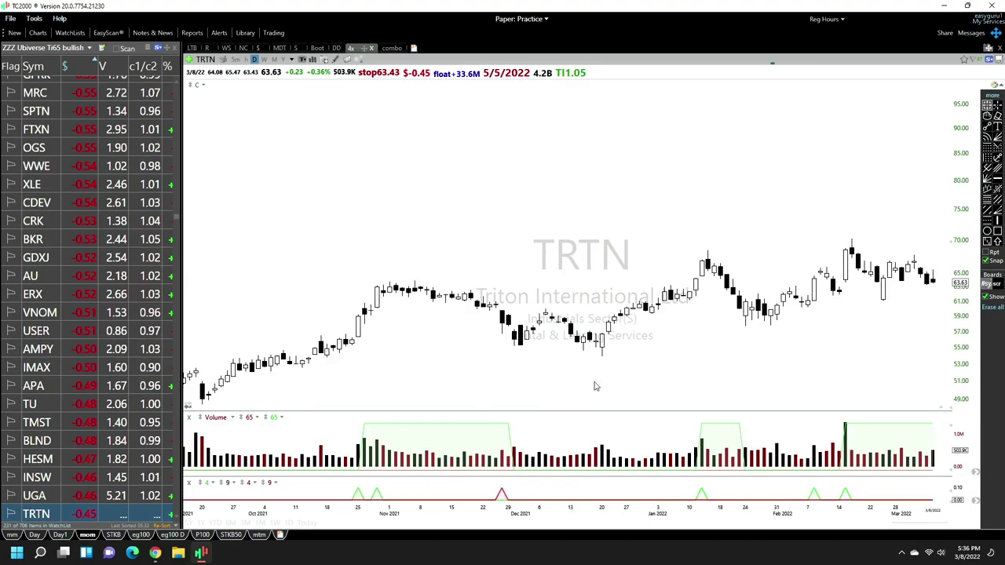
pyautogui.press('space')
pyautogui.press('space')
pyautogui.press('space')
pyautogui.press('space')
pyautogui.press('space')
pyautogui.press('space')
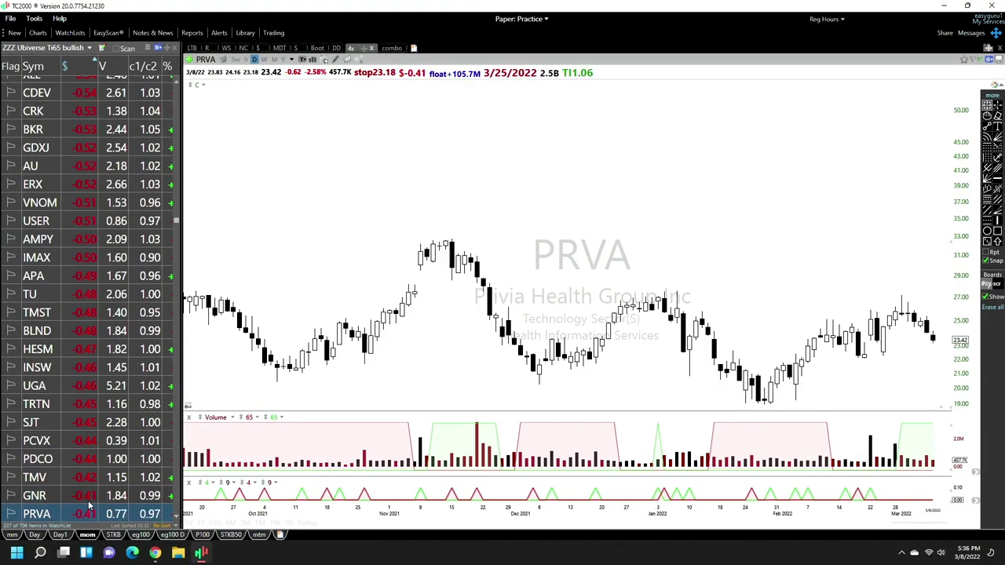
# - Open GNR's chart and step through VIRT, PTEN, COPX and MAG, settling on MPC
pyautogui.click(88, 500)
pyautogui.press('space')
pyautogui.press('space')
pyautogui.press('space')
pyautogui.press('space')
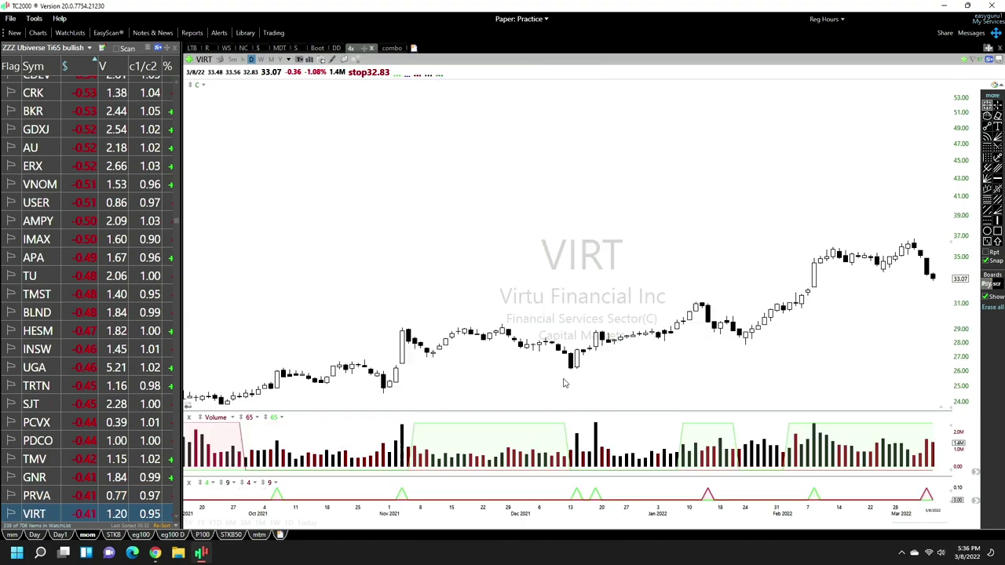
pyautogui.press('space')
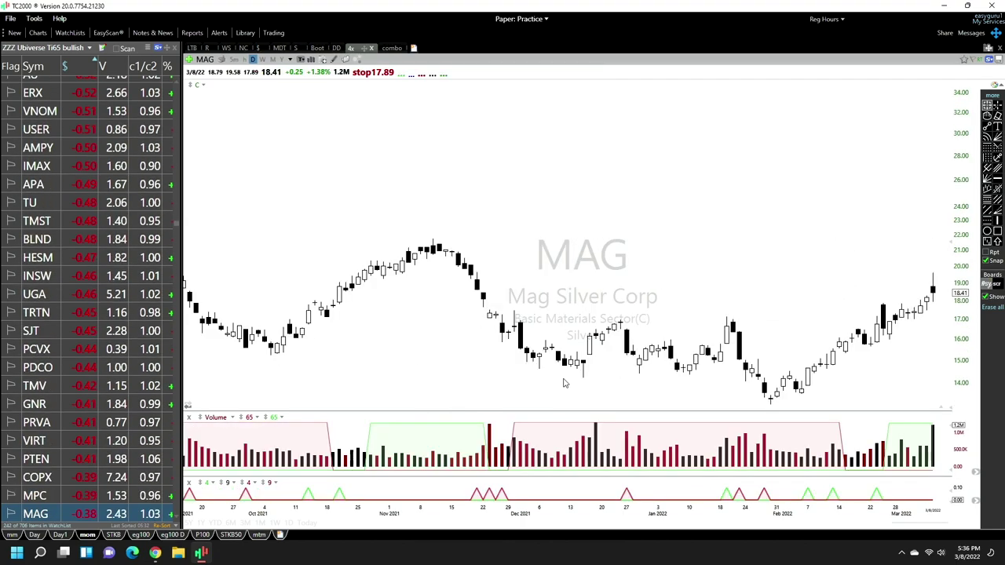
pyautogui.press('BackSpace')
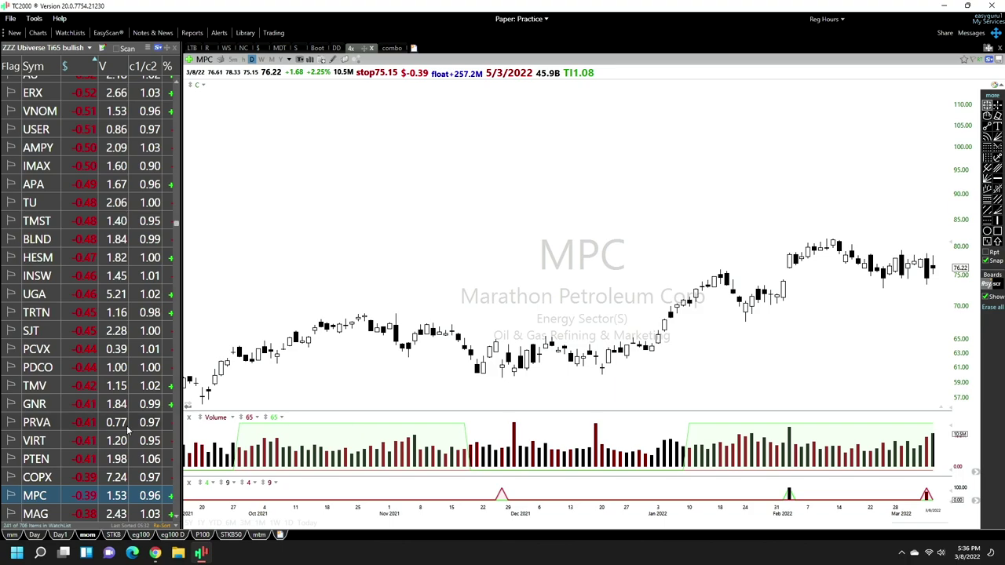
# - Review the daily charts through KMI, NRGV, KTOS, TCMD, DFH and DSKE
pyautogui.press('space')
pyautogui.press('space')
pyautogui.press('space')
pyautogui.press('space')
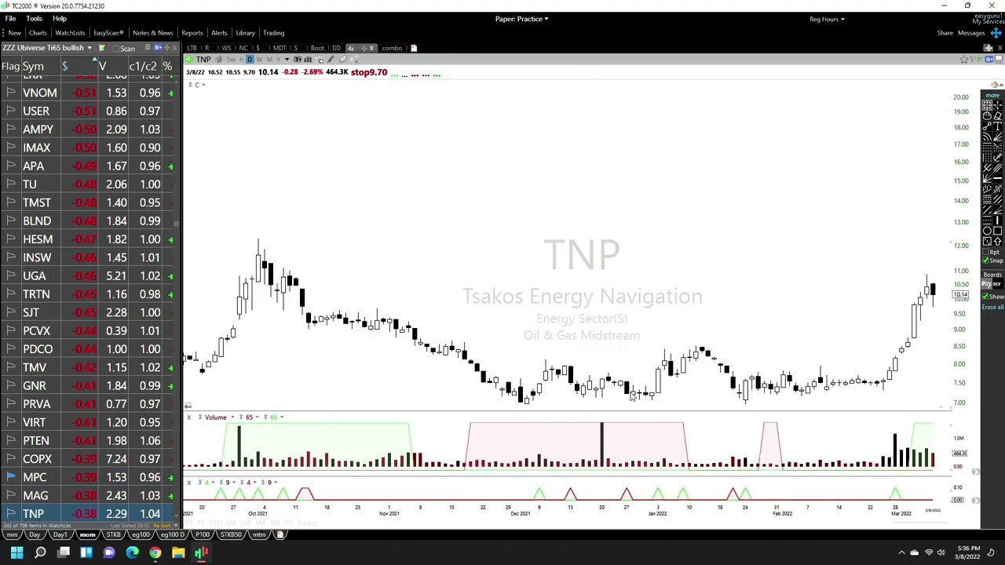
pyautogui.press('space')
pyautogui.press('space')
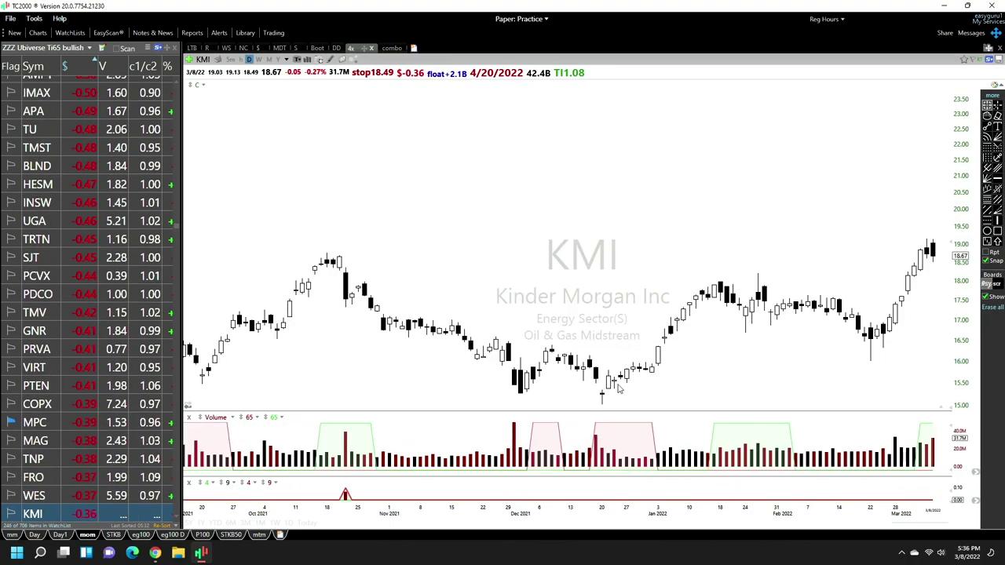
pyautogui.press('space')
pyautogui.press('space')
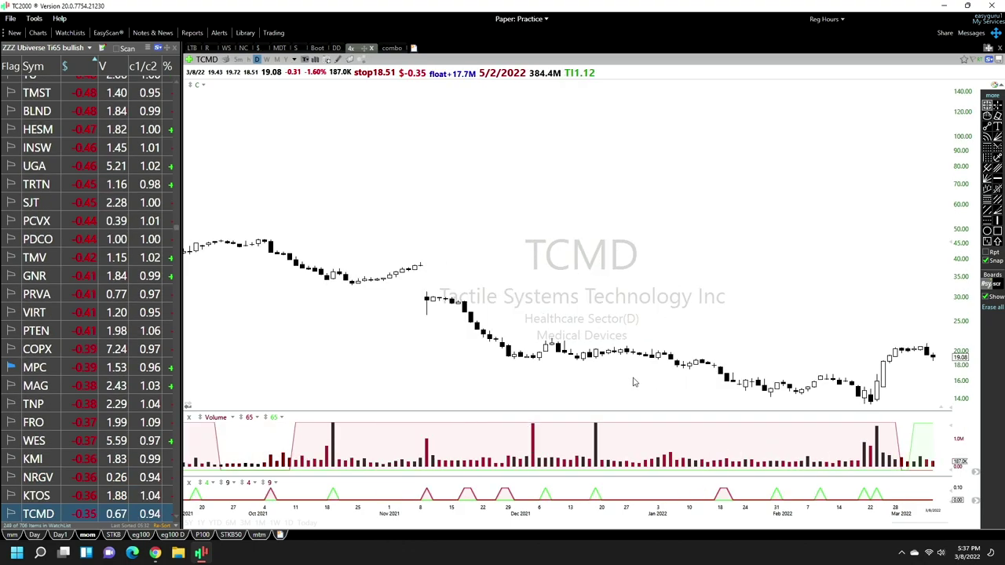
pyautogui.press('space')
pyautogui.press('space')
pyautogui.press('space')
pyautogui.press('space')
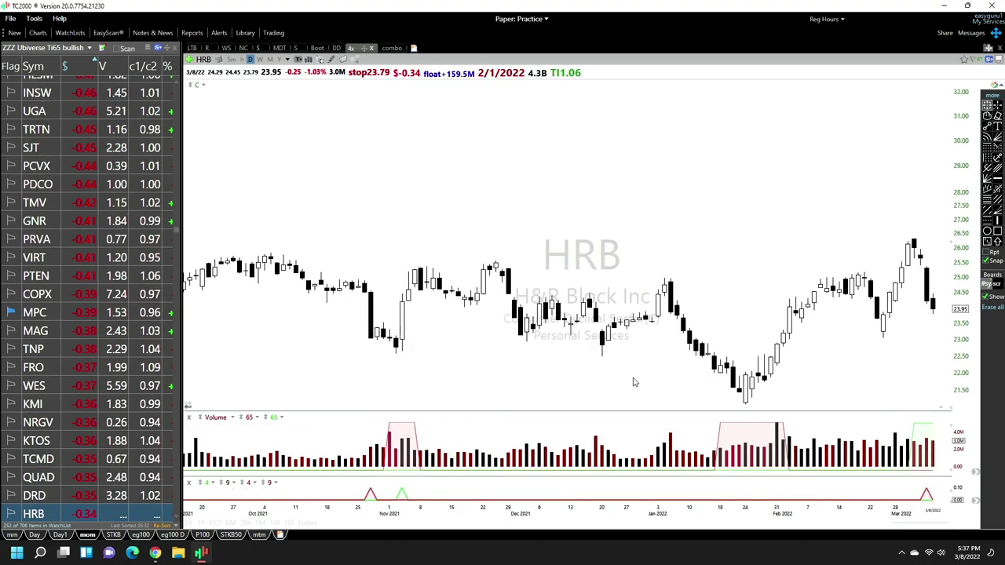
pyautogui.press('space')
pyautogui.press('space')
pyautogui.press('space')
pyautogui.press('space')
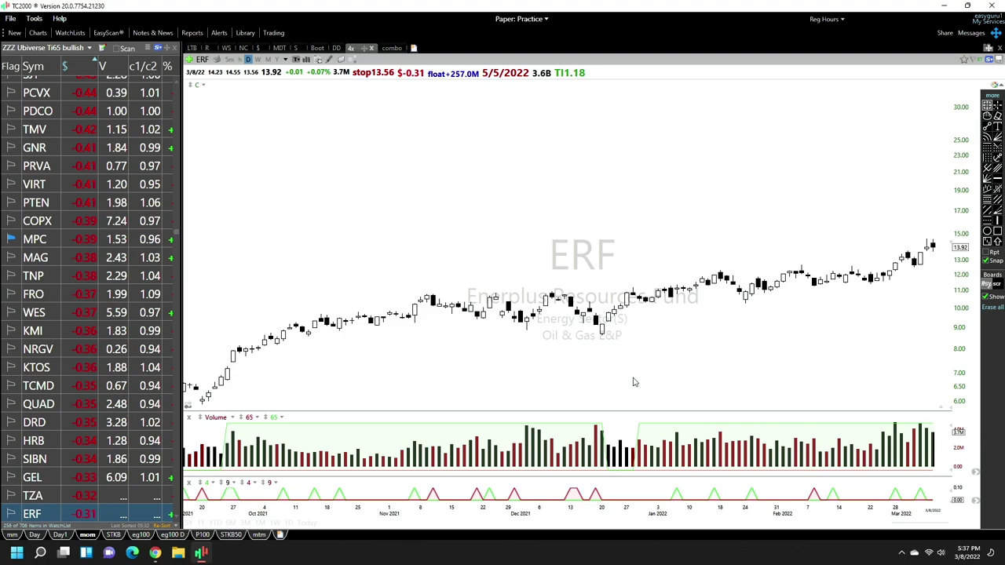
pyautogui.press('space')
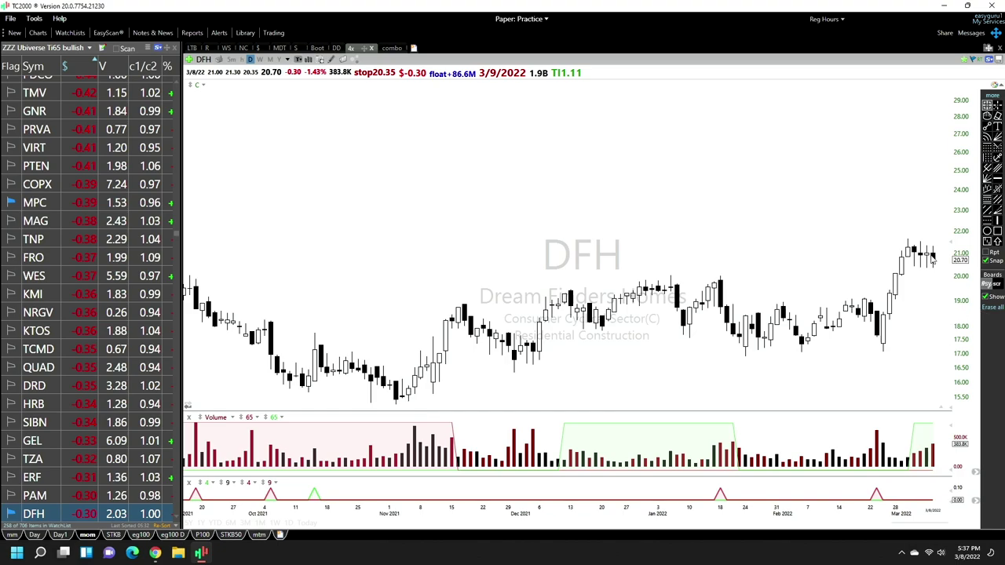
pyautogui.press('space')
pyautogui.press('space')
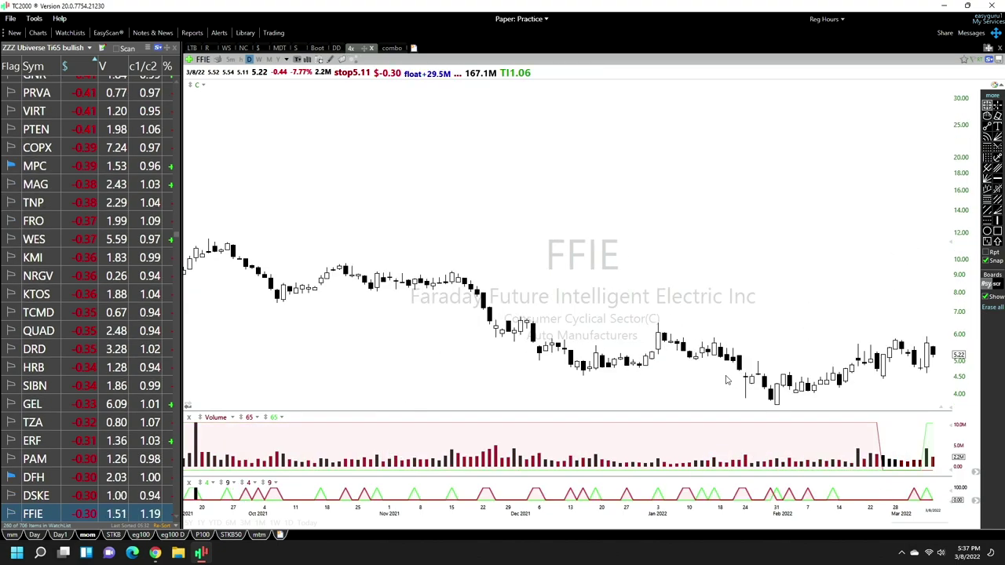
pyautogui.press('space')
pyautogui.press('space')
pyautogui.press('space')
pyautogui.press('space')
pyautogui.press('space')
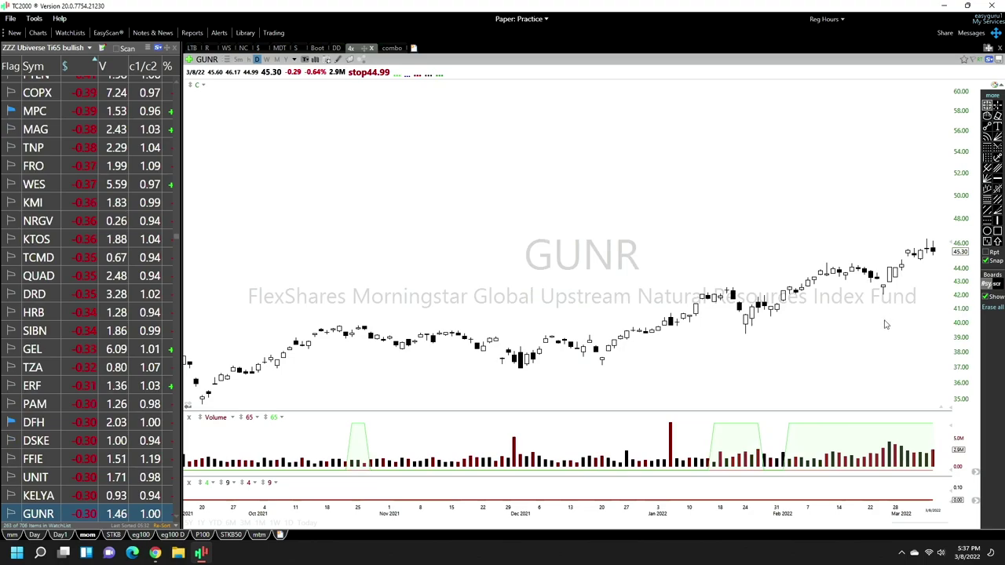
# - Continue from the AMLP chart further down the watchlist
pyautogui.press('space')
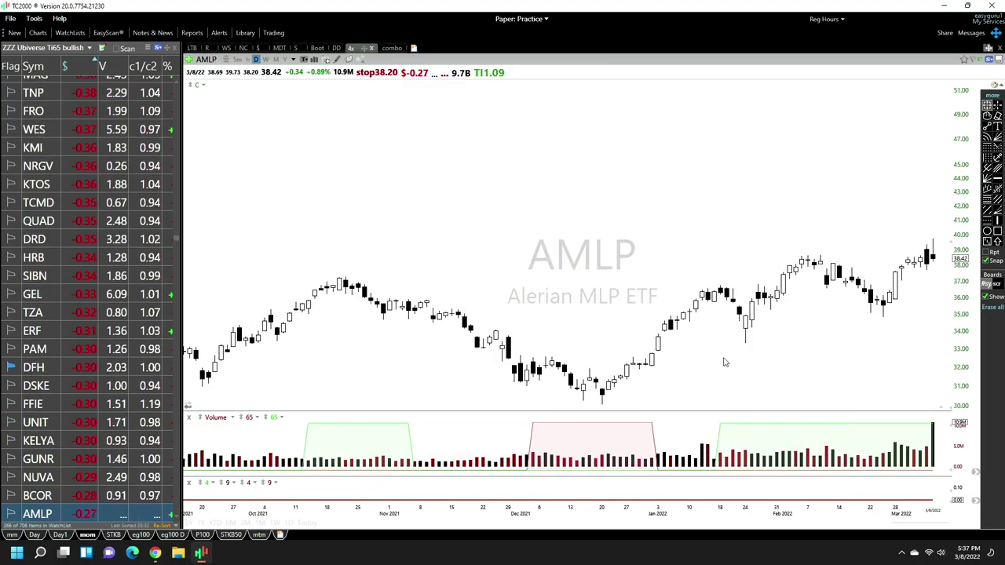
pyautogui.press('space')
pyautogui.press('space')
pyautogui.press('space')
pyautogui.press('space')
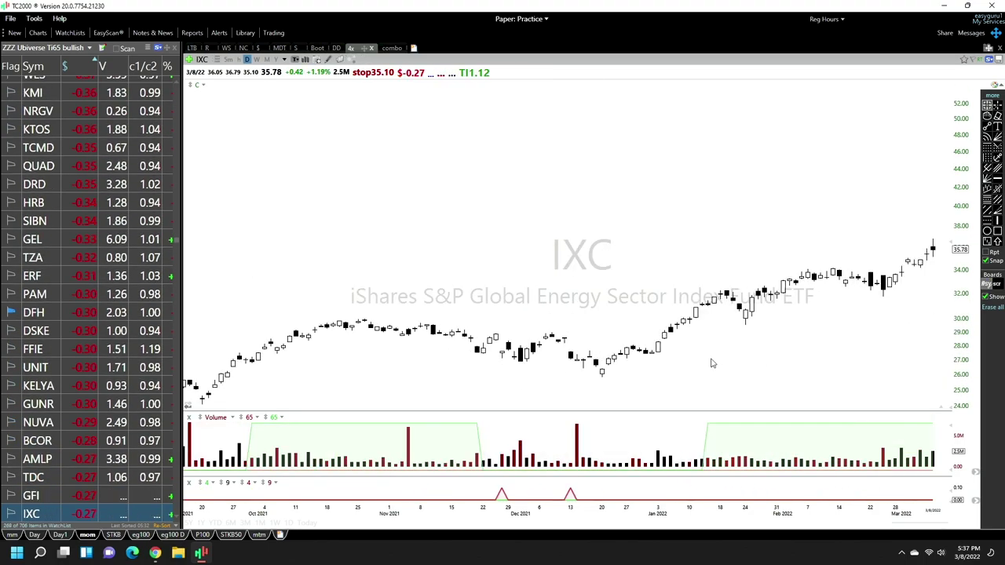
pyautogui.press('space')
pyautogui.press('space')
pyautogui.press('space')
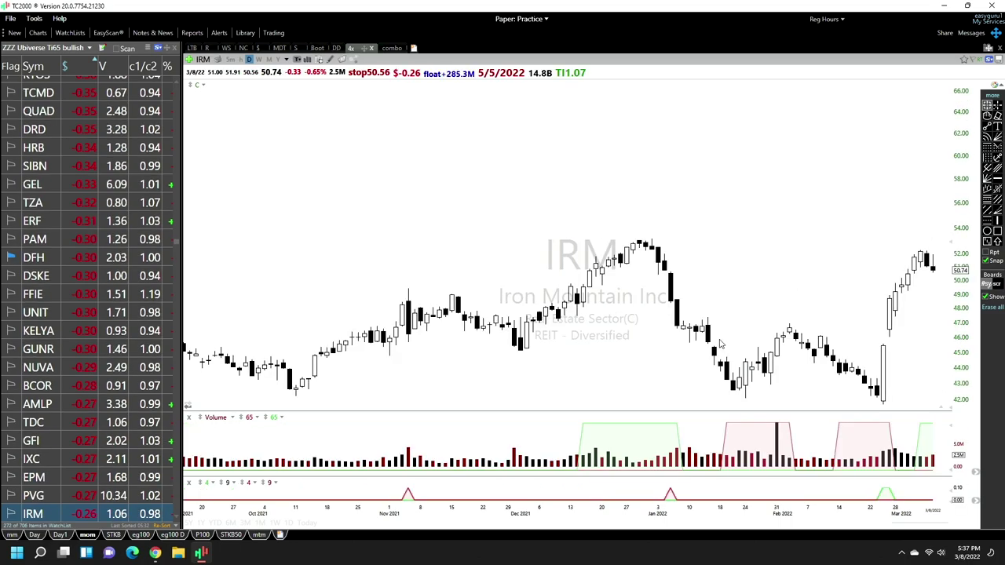
pyautogui.press('space')
pyautogui.press('space')
pyautogui.press('space')
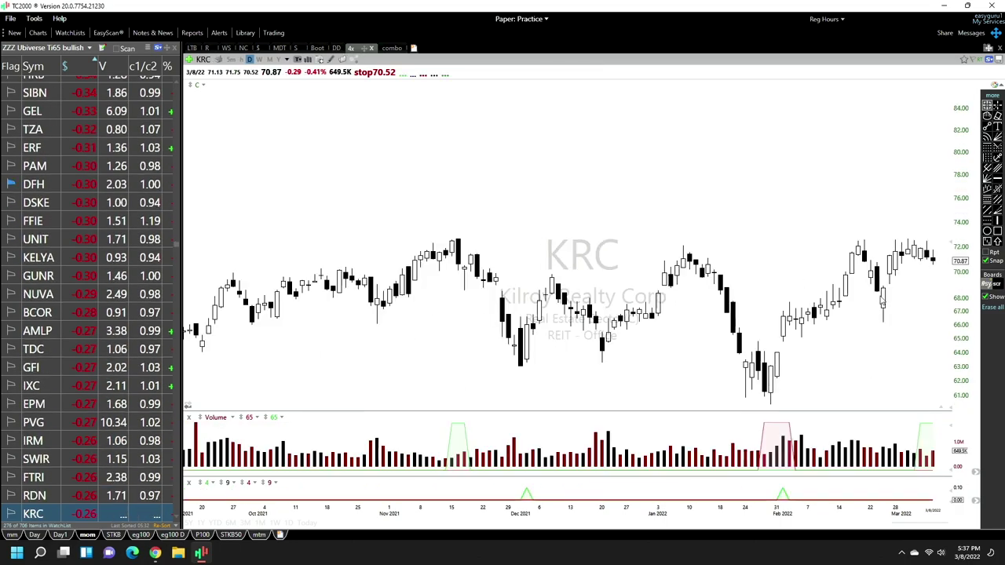
pyautogui.press('space')
pyautogui.press('space')
pyautogui.press('space')
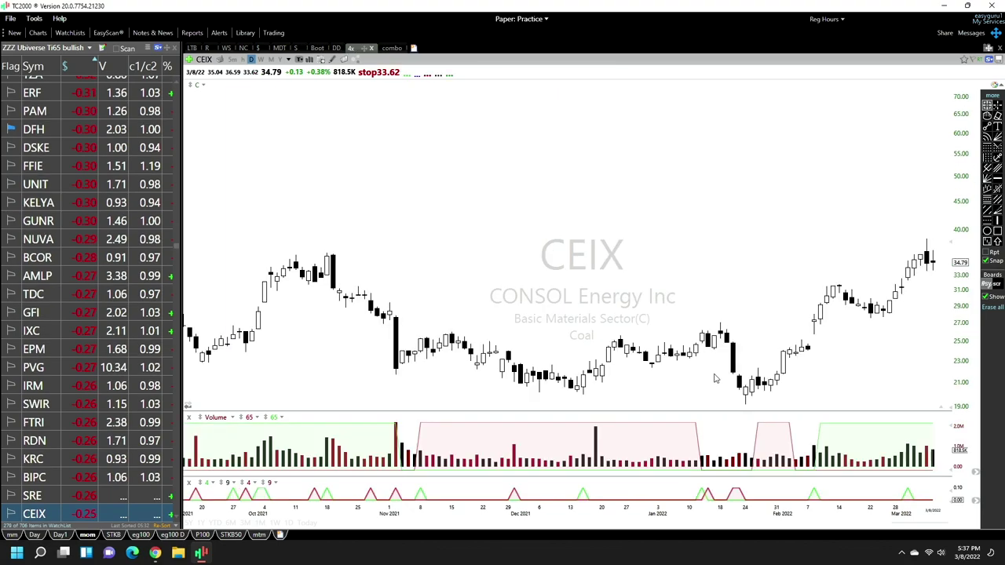
pyautogui.press('space')
pyautogui.press('space')
pyautogui.press('space')
pyautogui.press('space')
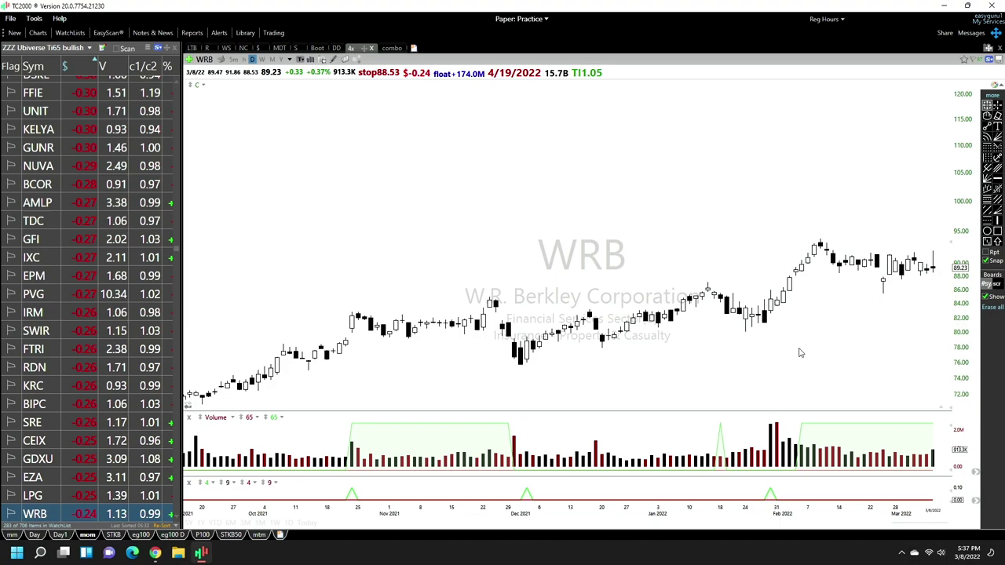
pyautogui.press('space')
pyautogui.press('space')
pyautogui.press('space')
pyautogui.press('space')
pyautogui.press('space')
pyautogui.press('space')
pyautogui.press('space')
pyautogui.press('space')
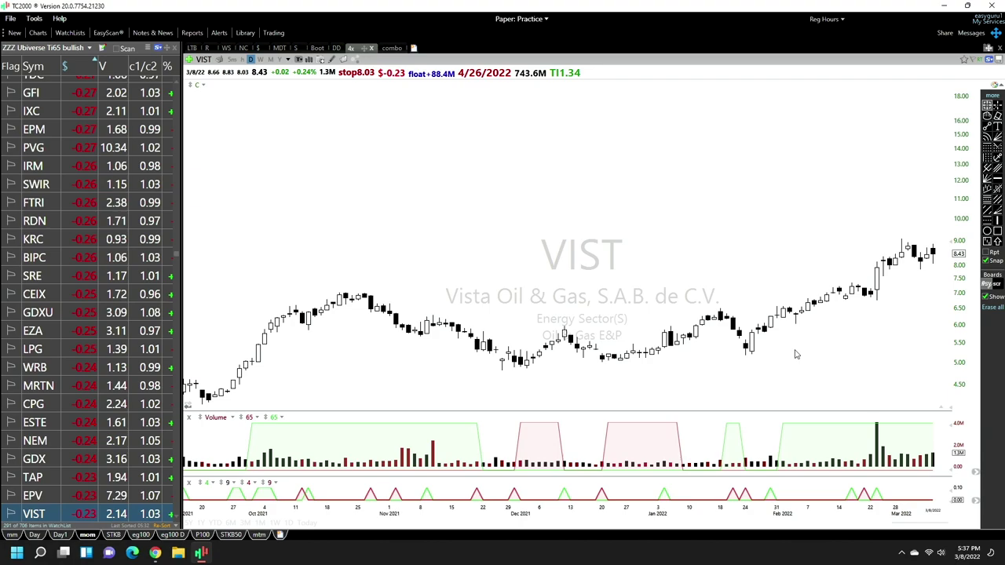
pyautogui.press('space')
pyautogui.press('space')
pyautogui.press('space')
pyautogui.press('space')
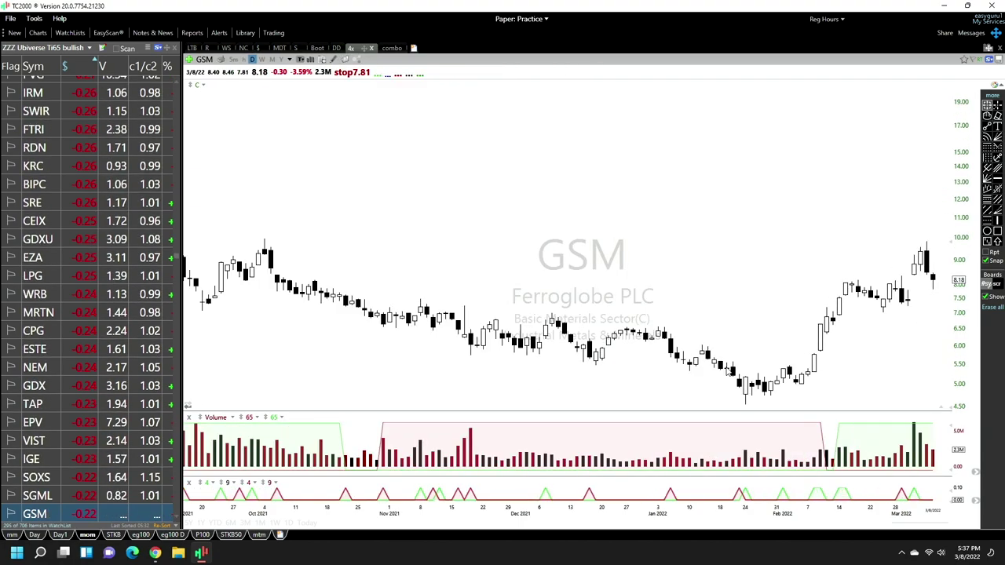
pyautogui.press('space')
pyautogui.press('space')
pyautogui.press('space')
pyautogui.press('space')
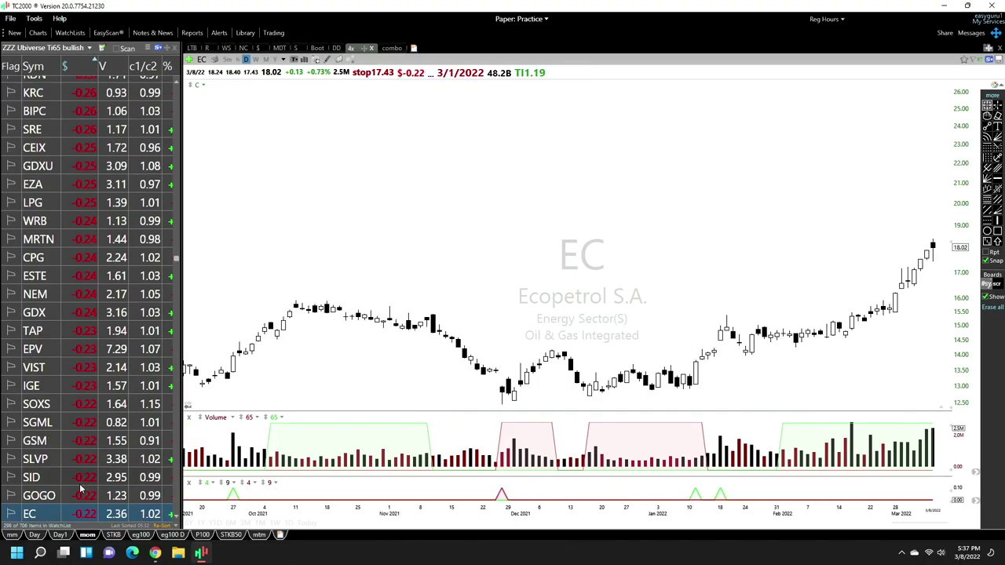
# - Go back to GOGO, flag it as a candidate, and resume reviewing charts
pyautogui.press('BackSpace')
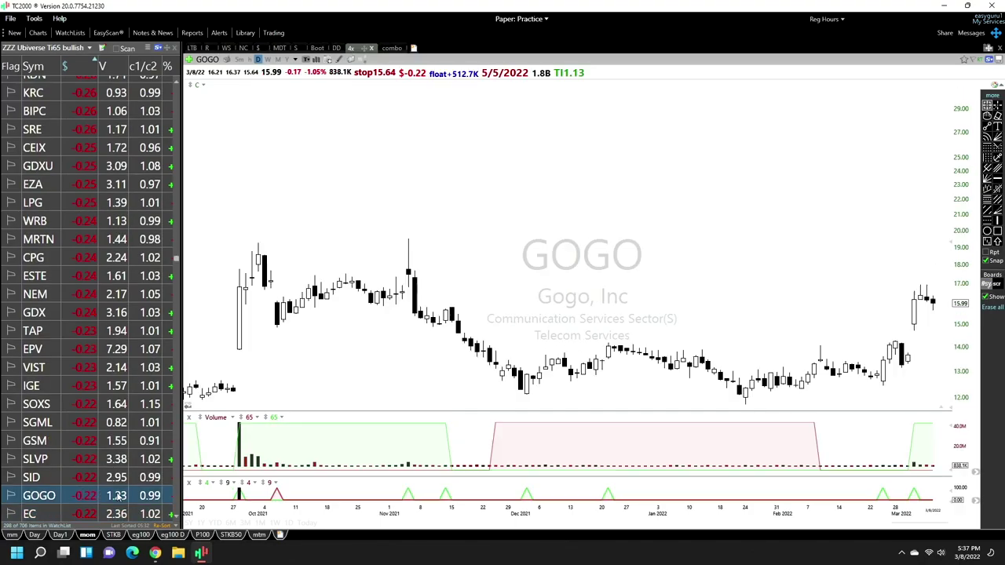
pyautogui.click(11, 496)
pyautogui.press('space')
pyautogui.press('space')
pyautogui.press('space')
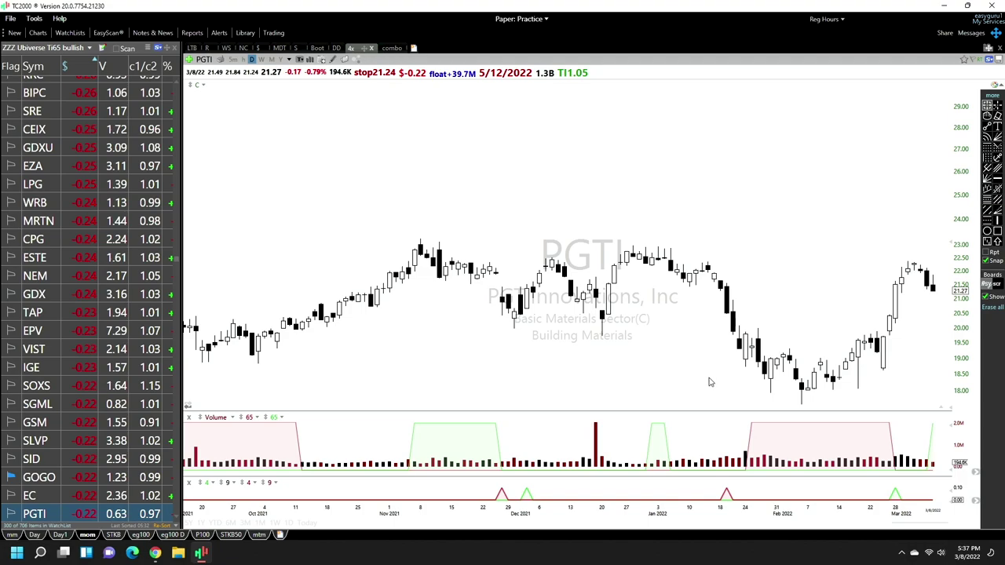
pyautogui.press('space')
pyautogui.press('space')
pyautogui.press('space')
pyautogui.press('space')
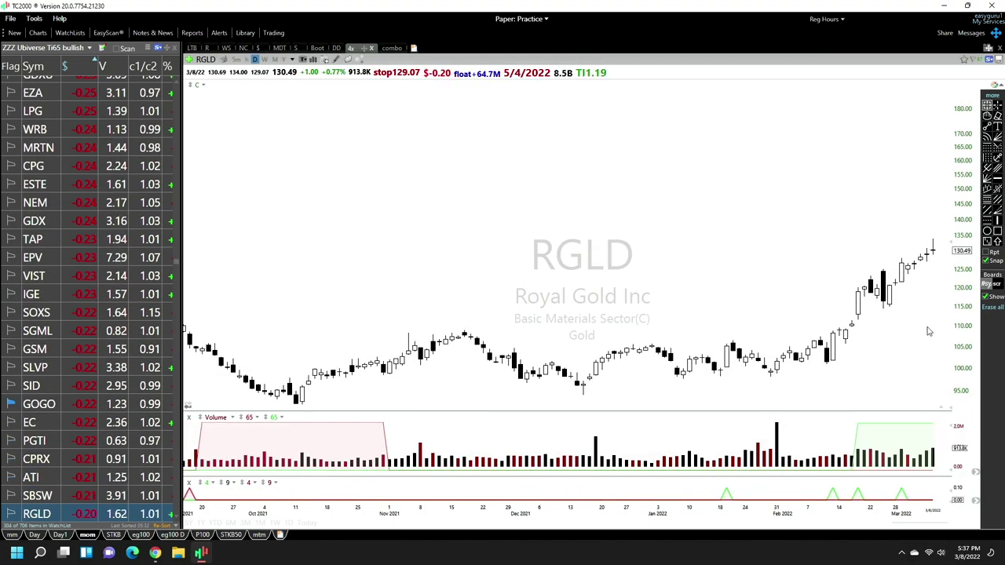
pyautogui.press('space')
pyautogui.press('space')
pyautogui.press('space')
pyautogui.press('space')
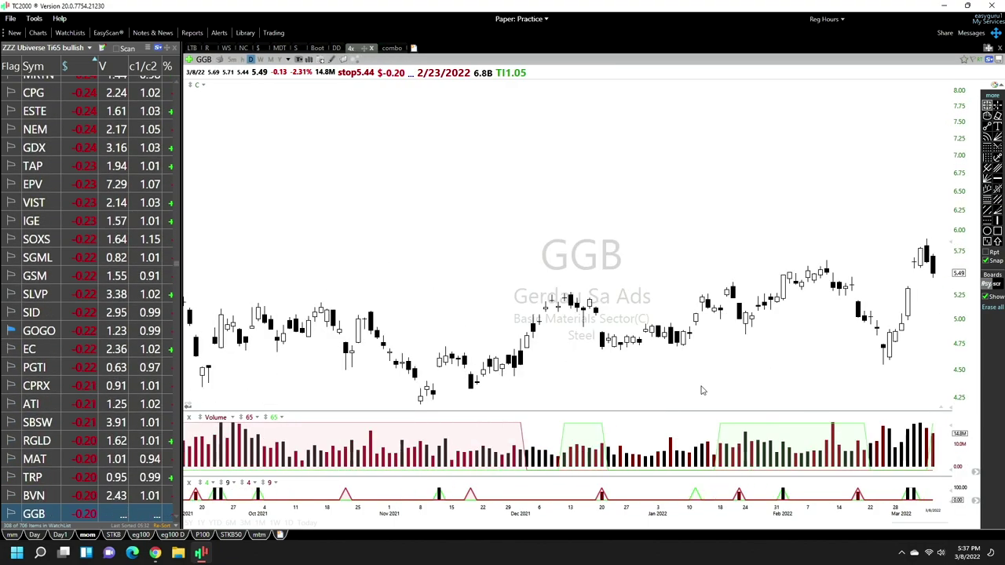
# - Review the daily charts through OIL and onward down to EXTN
pyautogui.press('space')
pyautogui.press('space')
pyautogui.press('space')
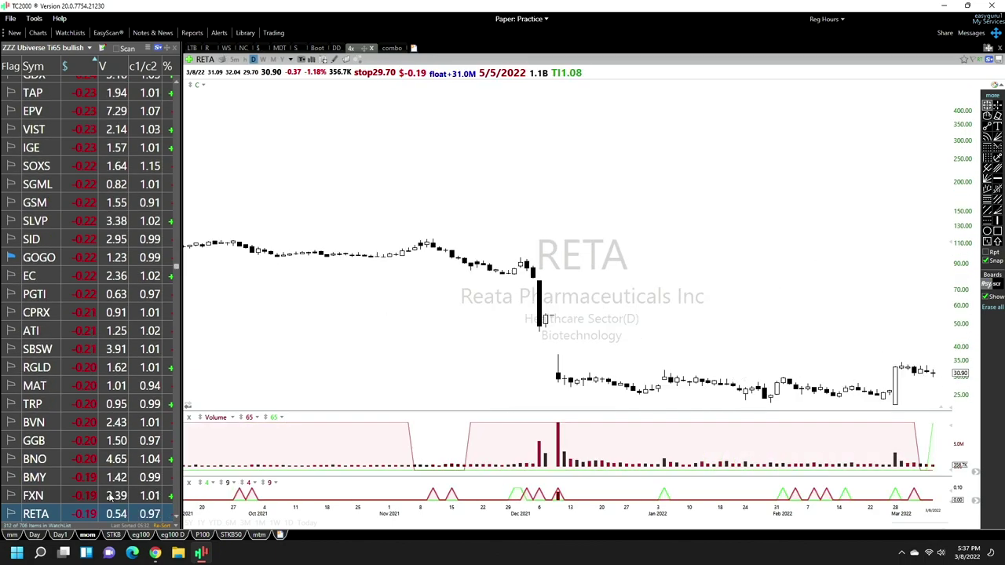
pyautogui.press('space')
pyautogui.press('space')
pyautogui.press('space')
pyautogui.press('space')
pyautogui.press('space')
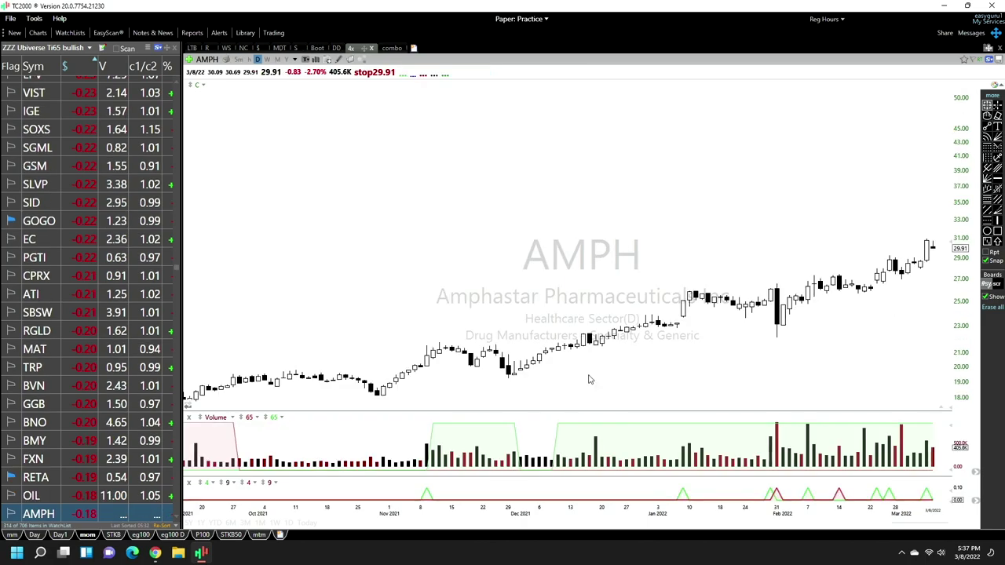
pyautogui.press('space')
pyautogui.press('space')
pyautogui.press('space')
pyautogui.press('space')
pyautogui.press('space')
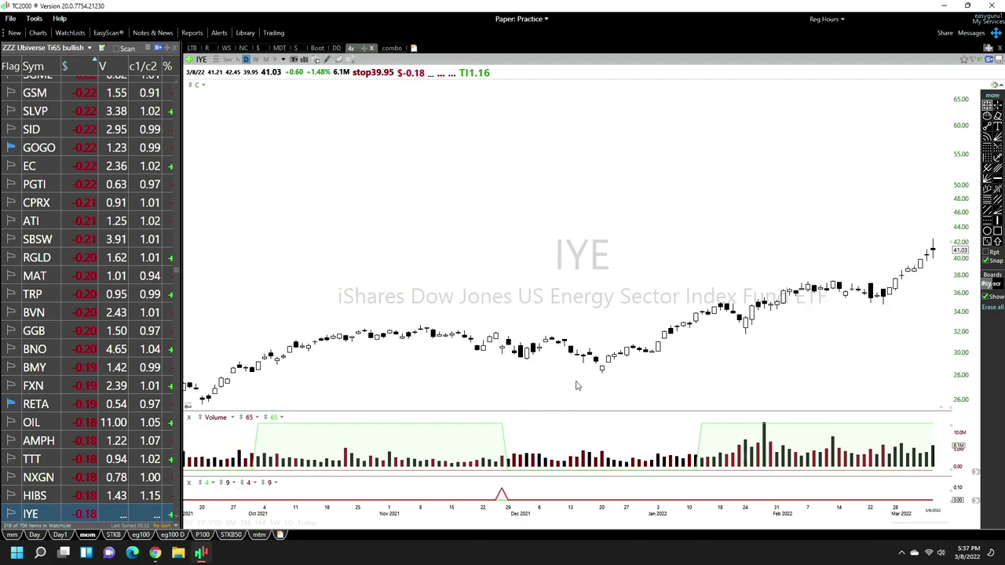
pyautogui.press('space')
pyautogui.press('space')
pyautogui.press('space')
pyautogui.press('space')
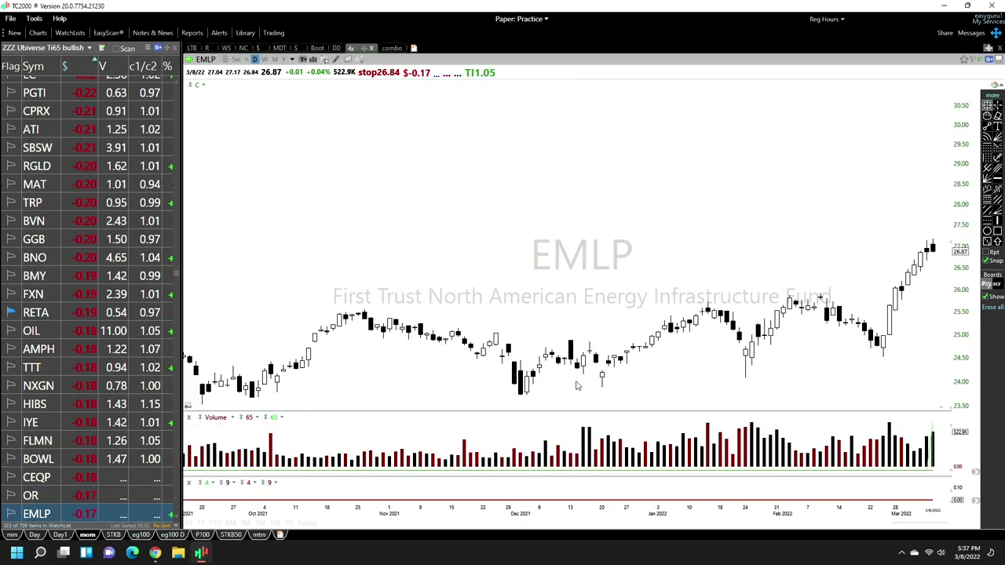
pyautogui.press('space')
pyautogui.press('space')
pyautogui.press('space')
pyautogui.press('space')
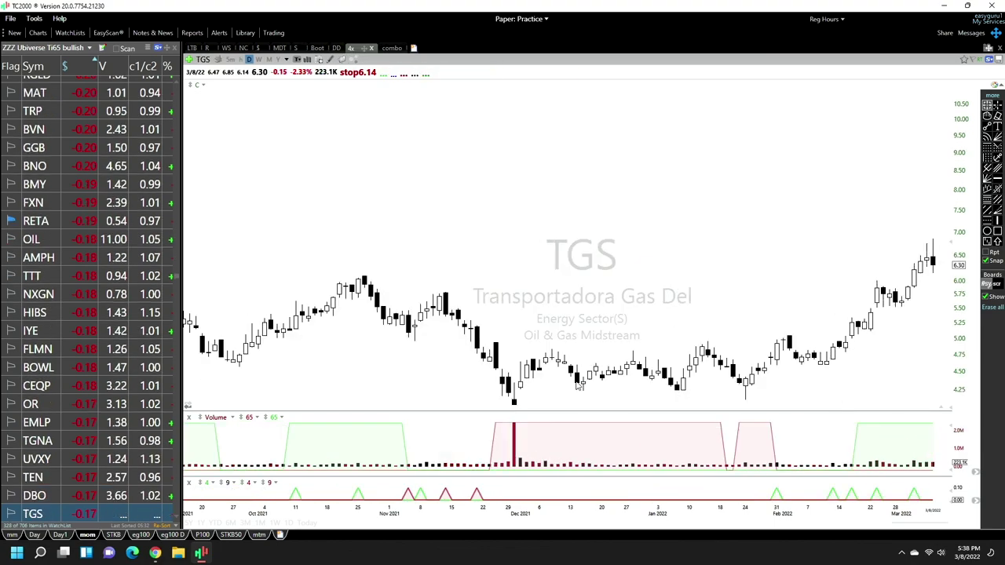
pyautogui.press('space')
pyautogui.press('space')
pyautogui.press('space')
pyautogui.press('space')
pyautogui.press('space')
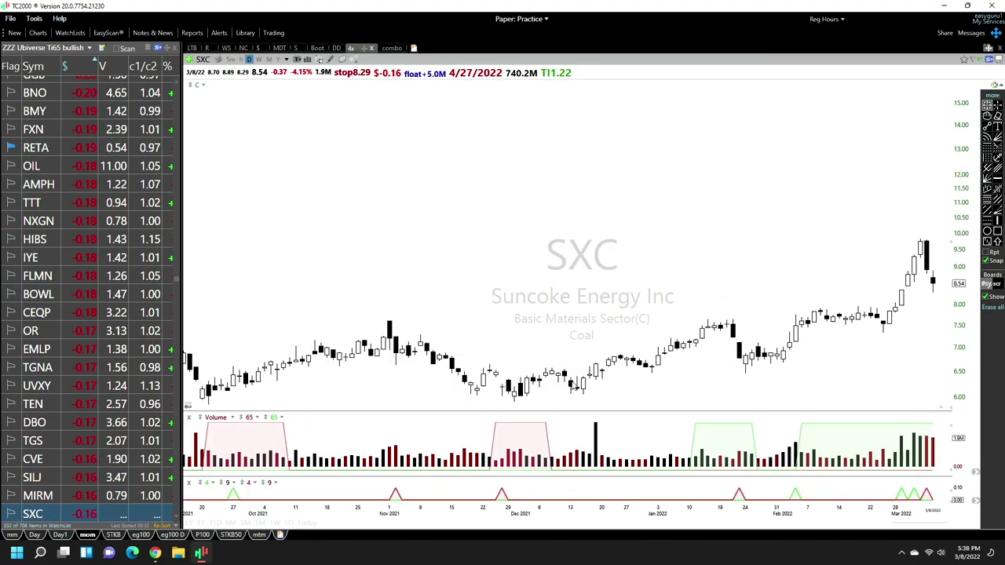
pyautogui.press('space')
pyautogui.press('space')
pyautogui.press('space')
pyautogui.press('space')
pyautogui.press('space')
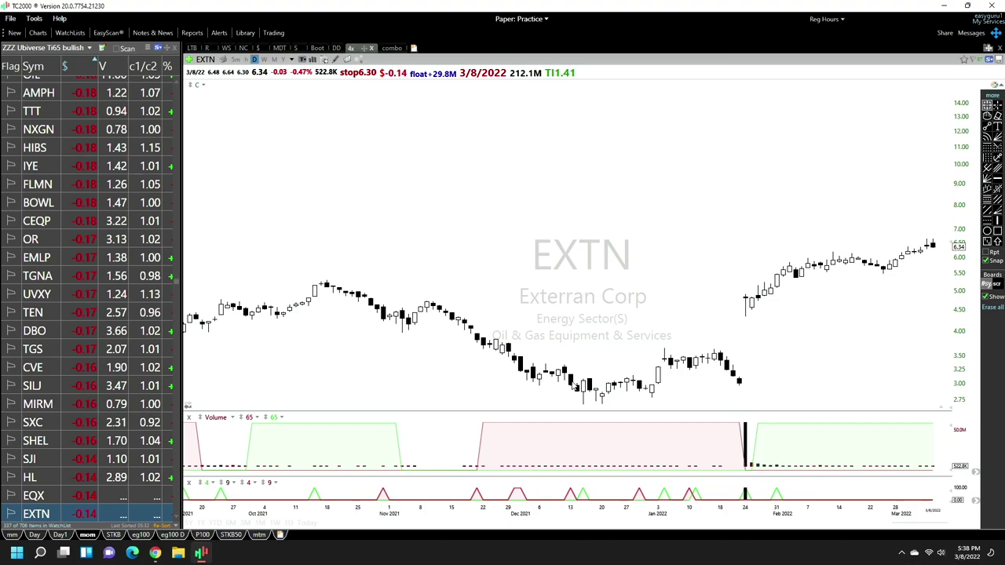
pyautogui.press('space')
pyautogui.press('space')
pyautogui.press('space')
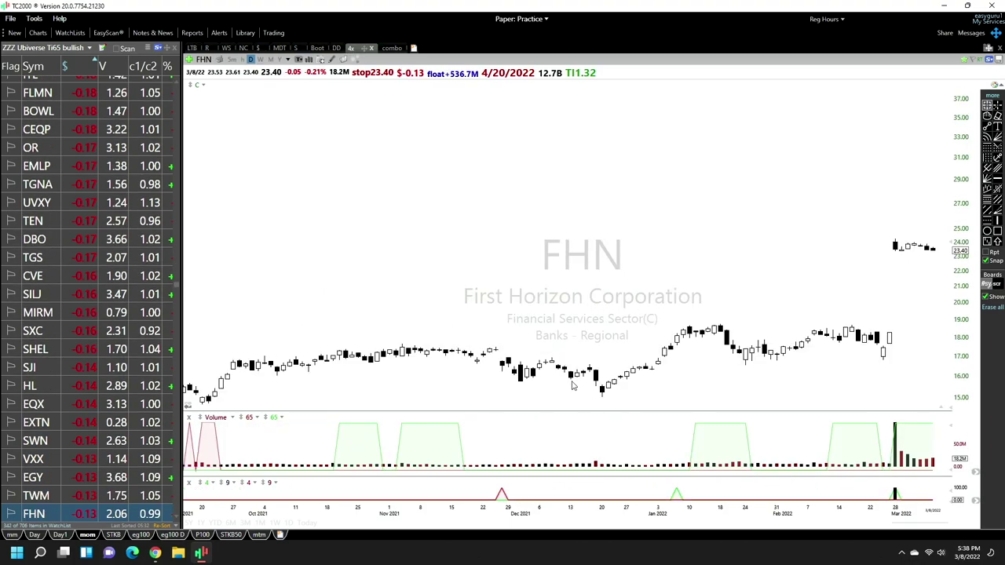
# - Return to the FDUS chart and review charts down through RIG and AROC
pyautogui.click(71, 501)
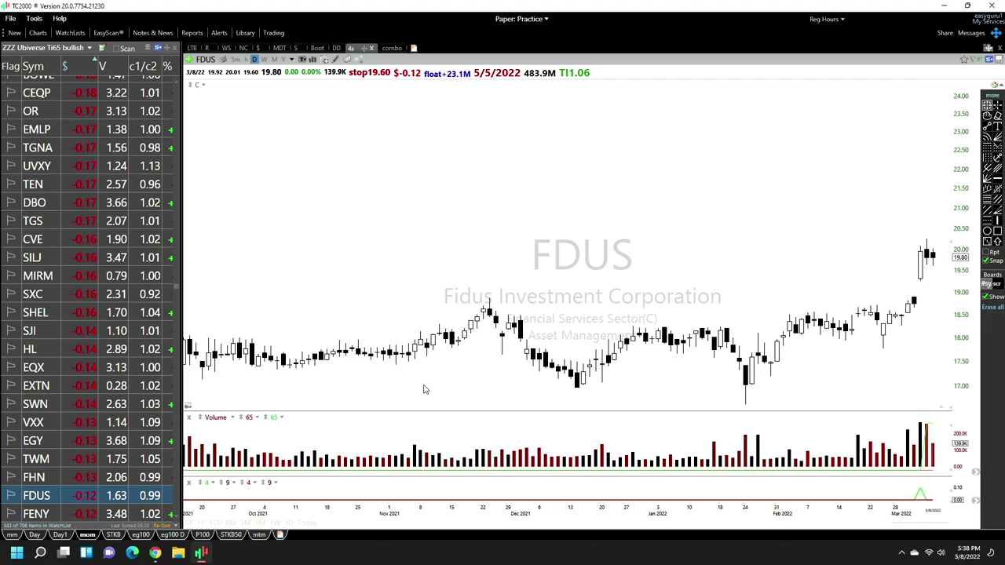
pyautogui.press('space')
pyautogui.press('space')
pyautogui.press('space')
pyautogui.press('space')
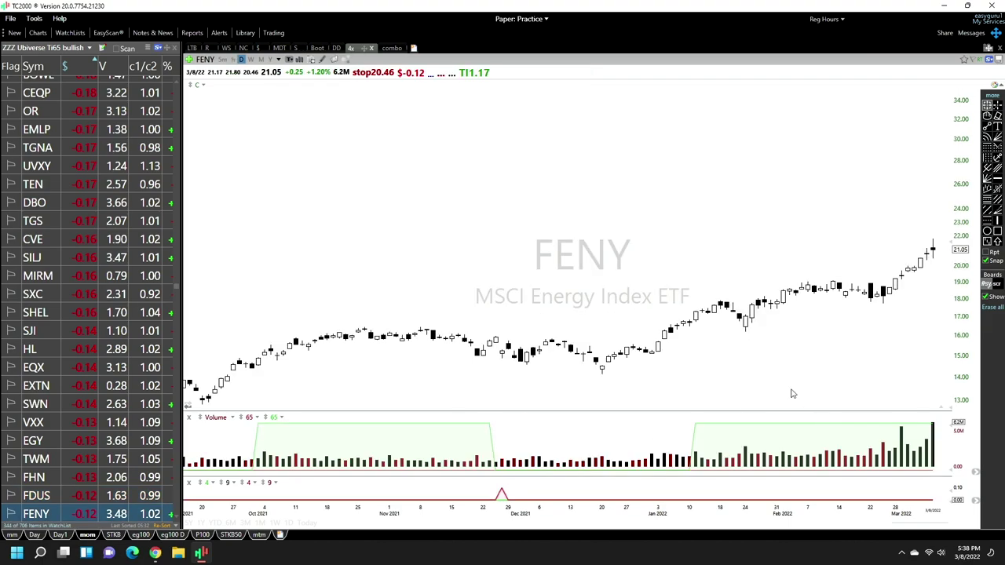
pyautogui.press('space')
pyautogui.press('space')
pyautogui.press('space')
pyautogui.press('space')
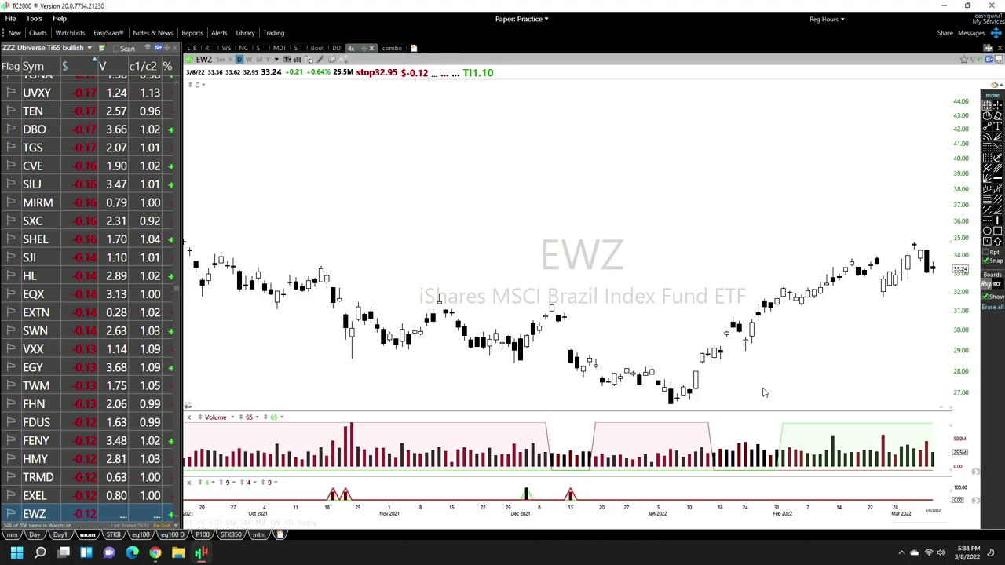
pyautogui.press('space')
pyautogui.press('space')
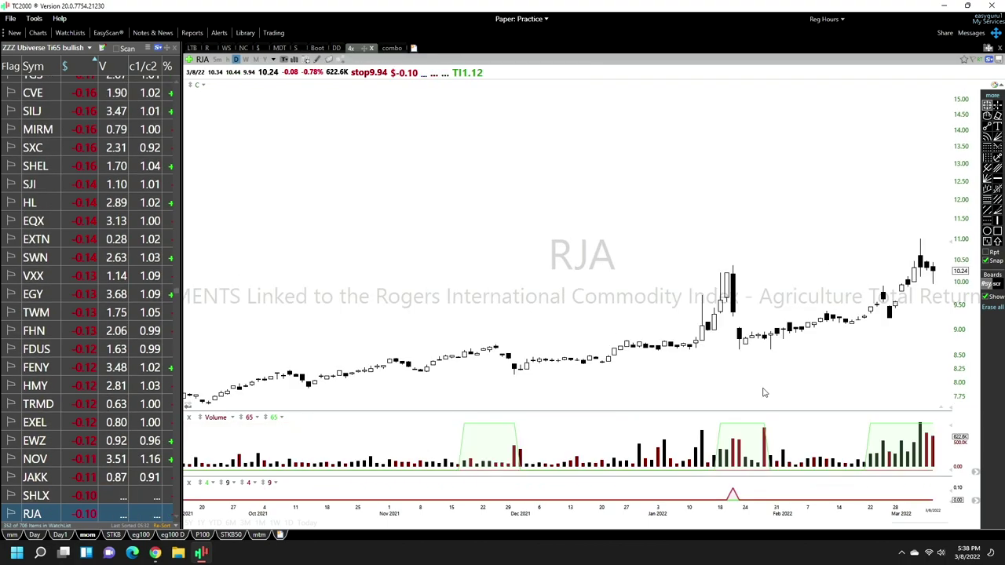
pyautogui.press('space')
pyautogui.press('space')
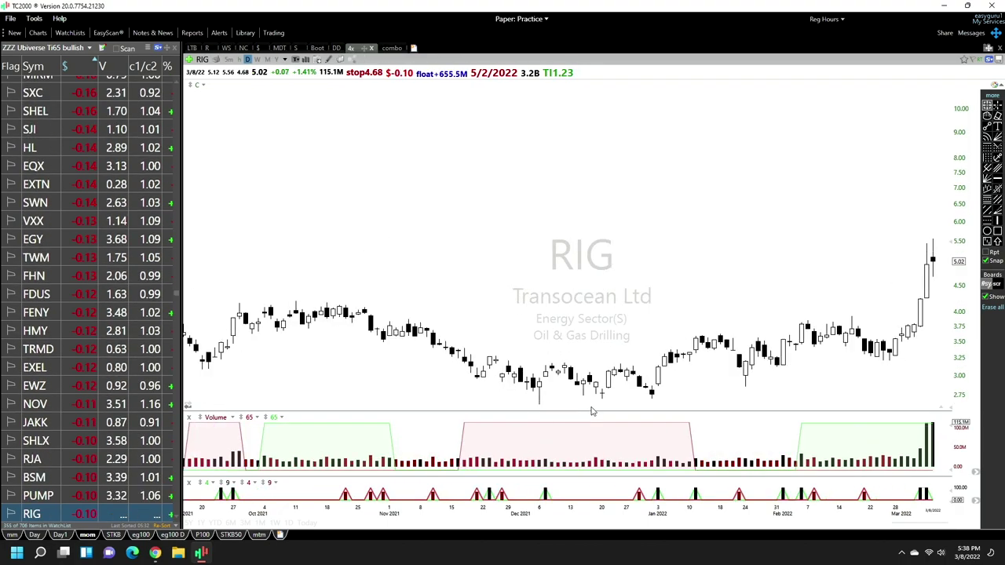
pyautogui.press('space')
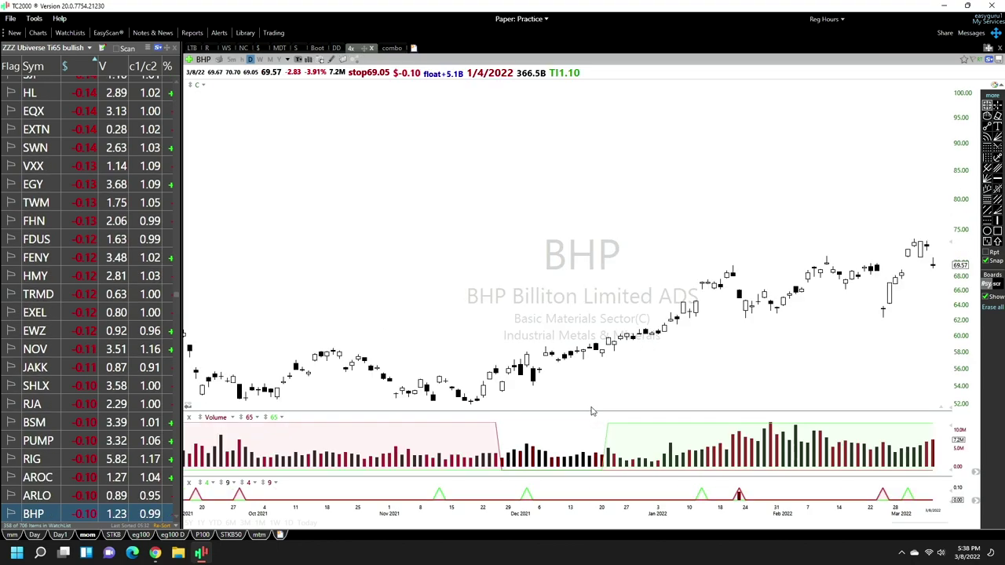
pyautogui.press('space')
pyautogui.press('space')
pyautogui.press('space')
pyautogui.press('space')
pyautogui.press('space')
pyautogui.press('space')
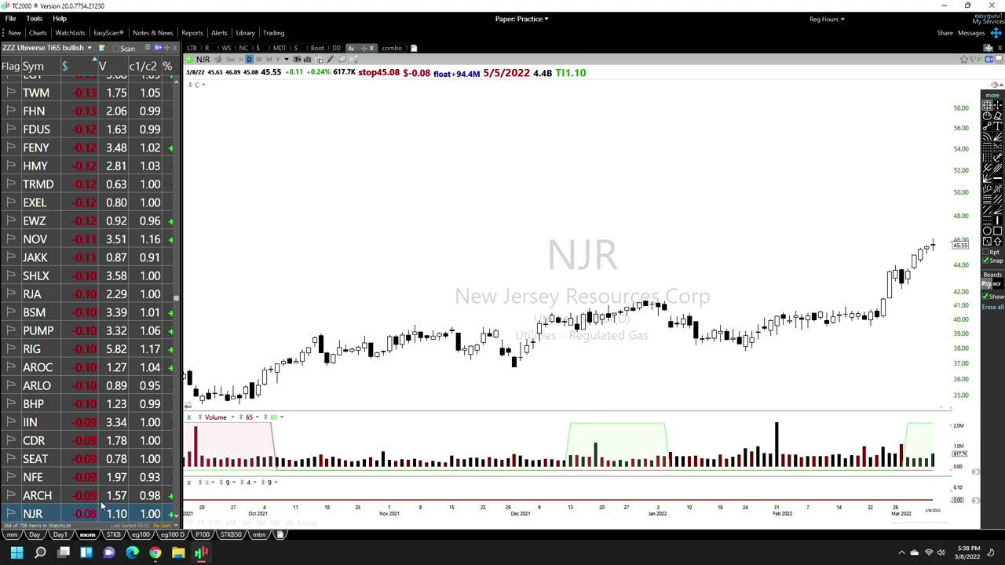
# - Revisit ARCH, then review the DHT, FRBK, HAE and HPP charts
pyautogui.click(103, 496)
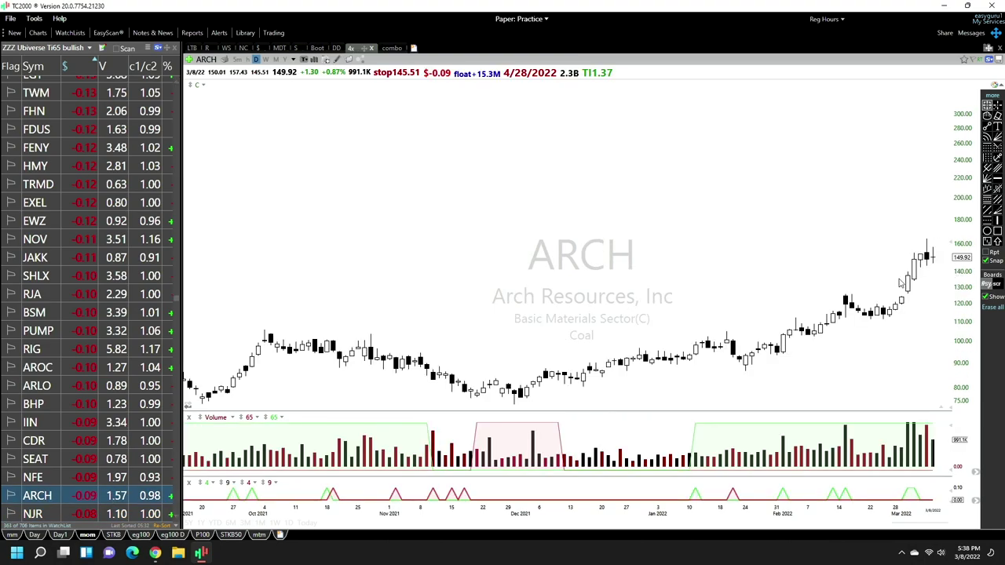
pyautogui.press('space')
pyautogui.press('space')
pyautogui.press('space')
pyautogui.press('space')
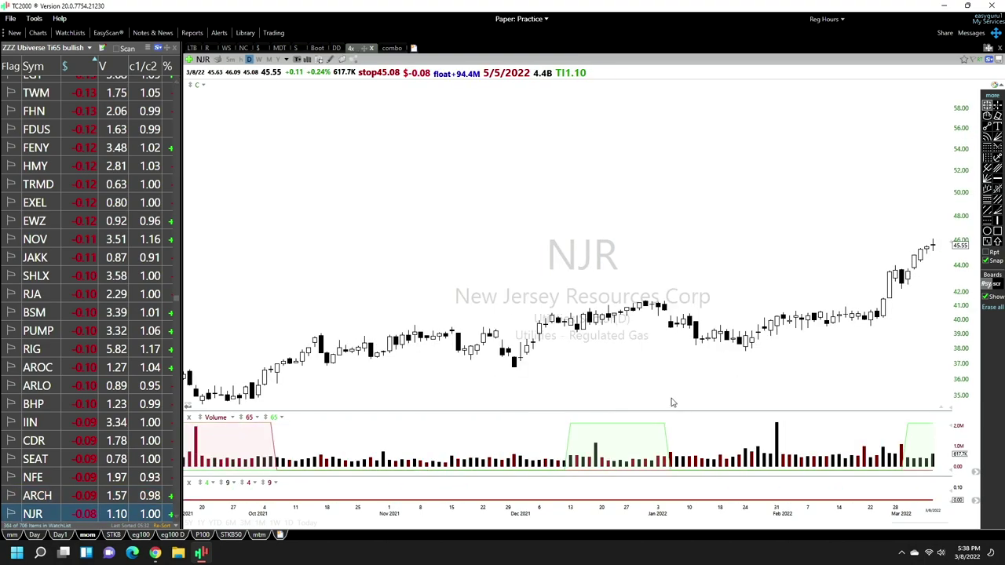
pyautogui.press('space')
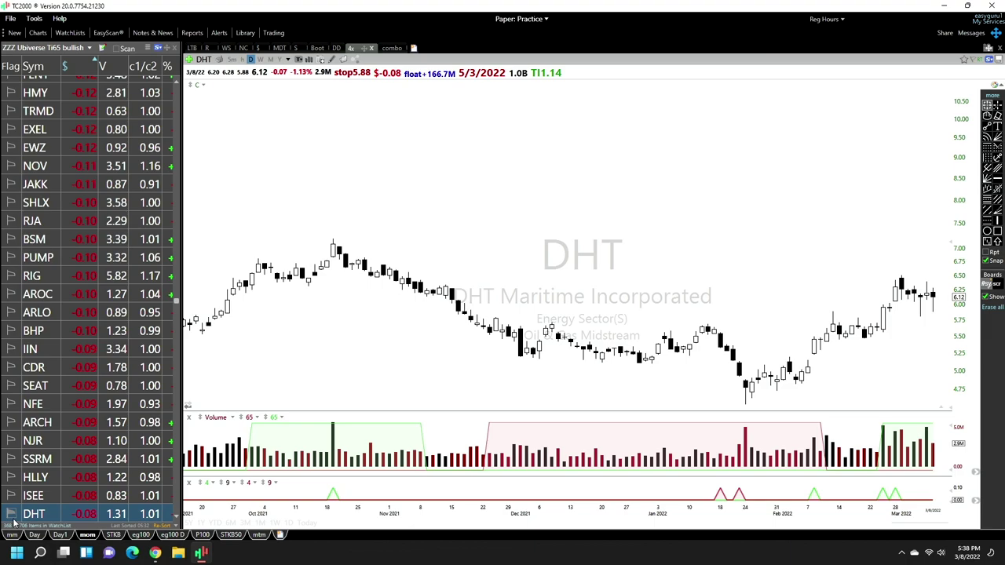
pyautogui.press('space')
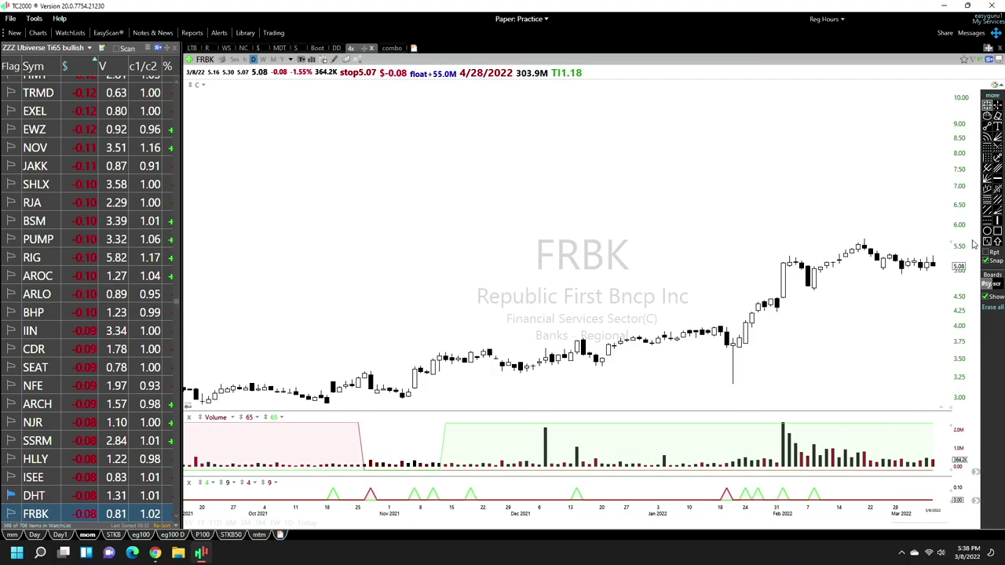
pyautogui.press('space')
pyautogui.press('space')
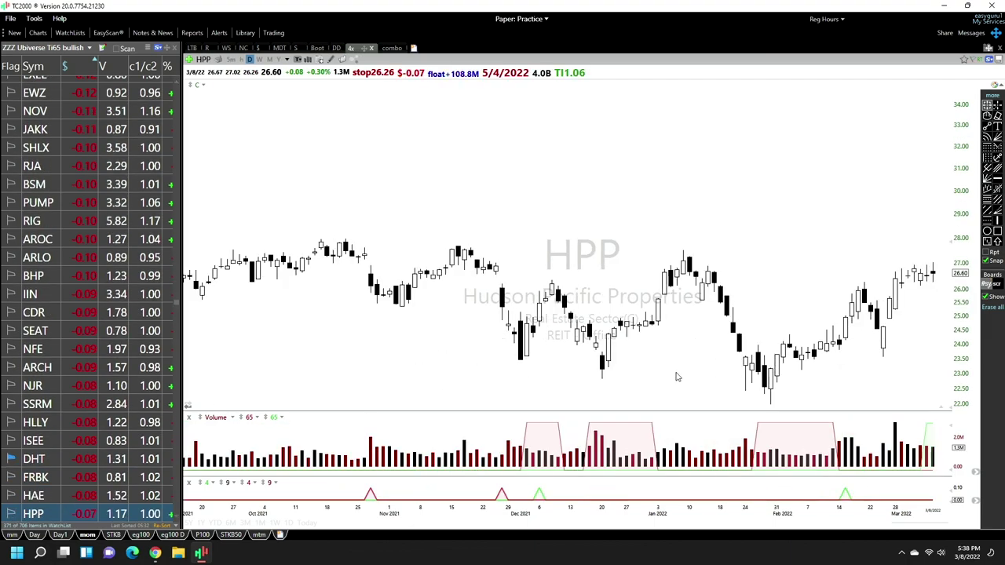
pyautogui.press('space')
pyautogui.press('space')
pyautogui.press('space')
pyautogui.press('space')
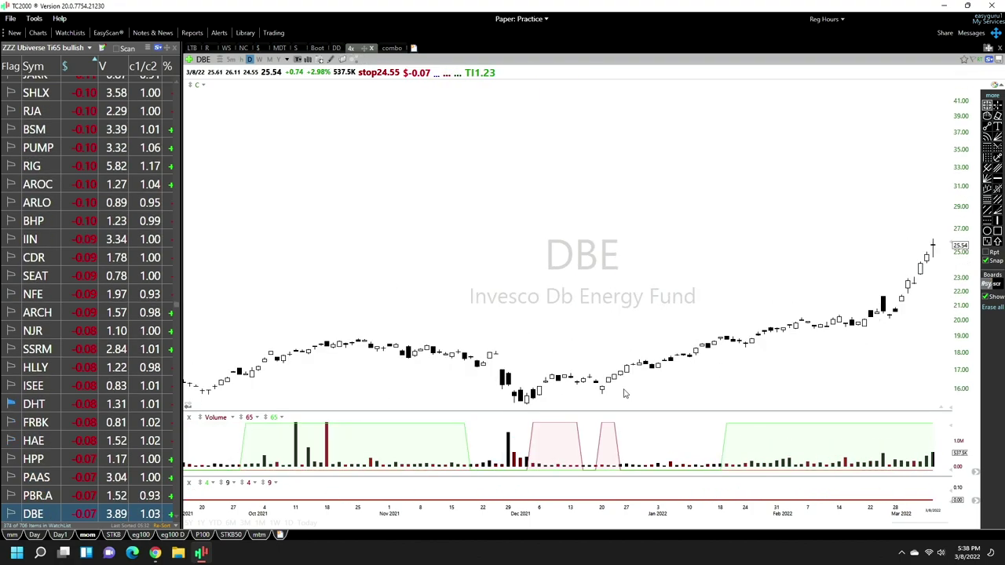
# - Review the charts through INSP, TWI, BOIL, AGRO, PSLV and APTS down to UNG
pyautogui.press('space')
pyautogui.press('space')
pyautogui.press('space')
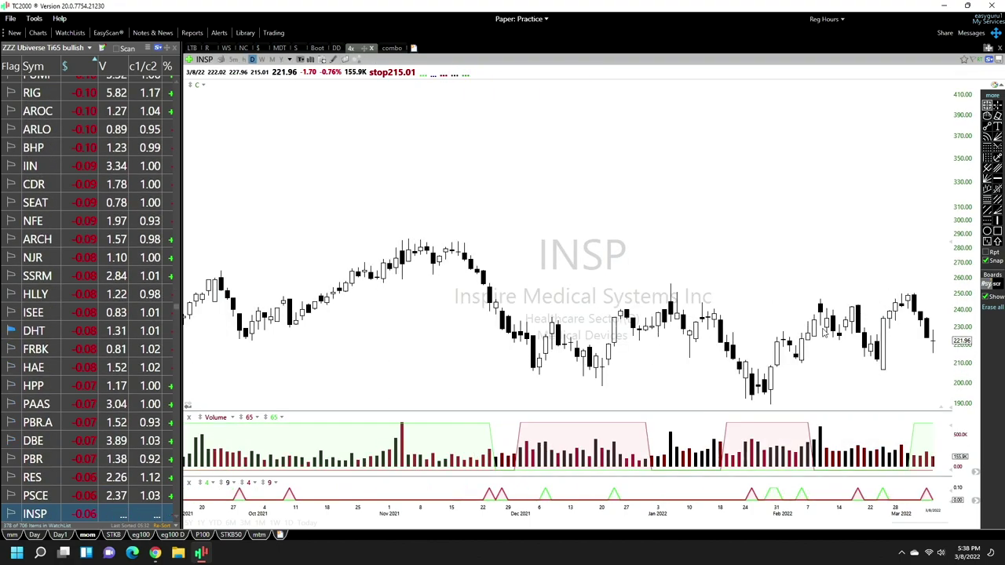
pyautogui.press('space')
pyautogui.press('space')
pyautogui.press('space')
pyautogui.press('space')
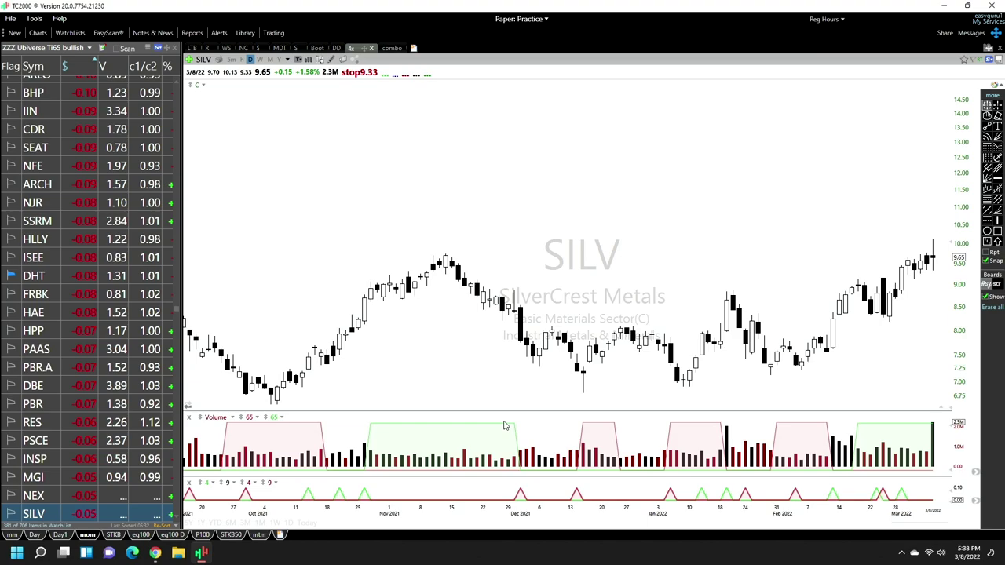
pyautogui.press('space')
pyautogui.press('space')
pyautogui.press('space')
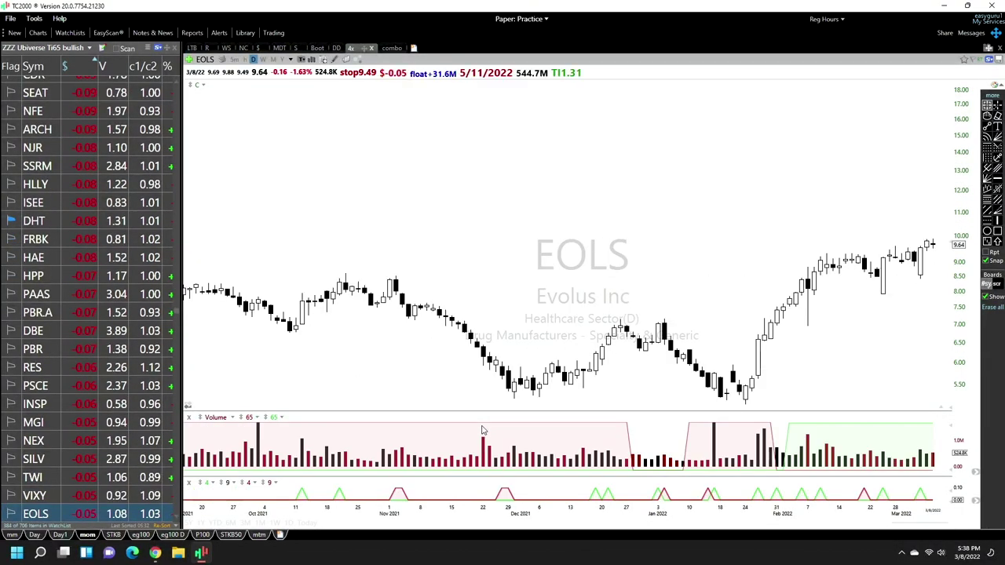
pyautogui.press('space')
pyautogui.press('space')
pyautogui.press('space')
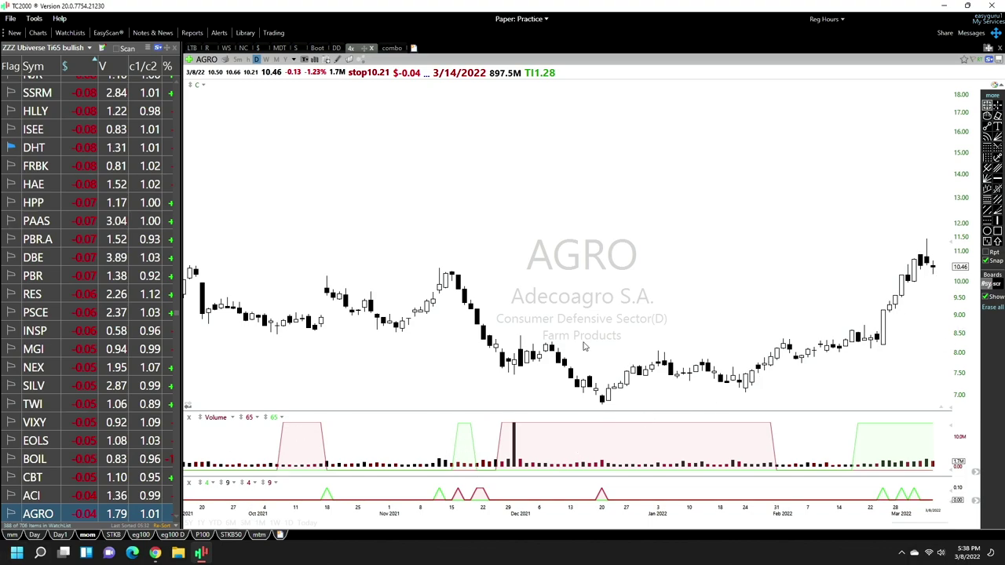
pyautogui.press('space')
pyautogui.press('space')
pyautogui.press('space')
pyautogui.press('space')
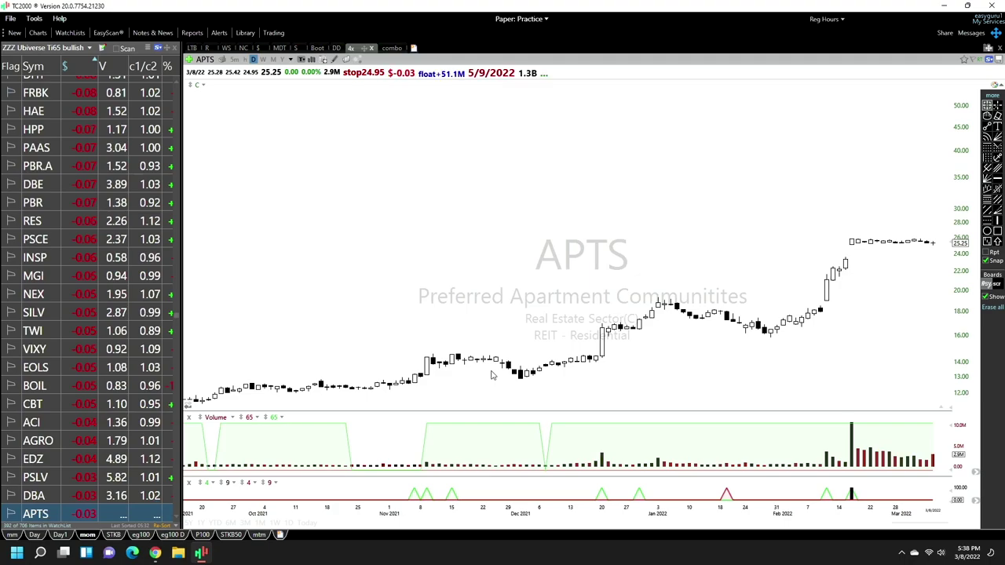
pyautogui.press('space')
pyautogui.press('space')
pyautogui.press('space')
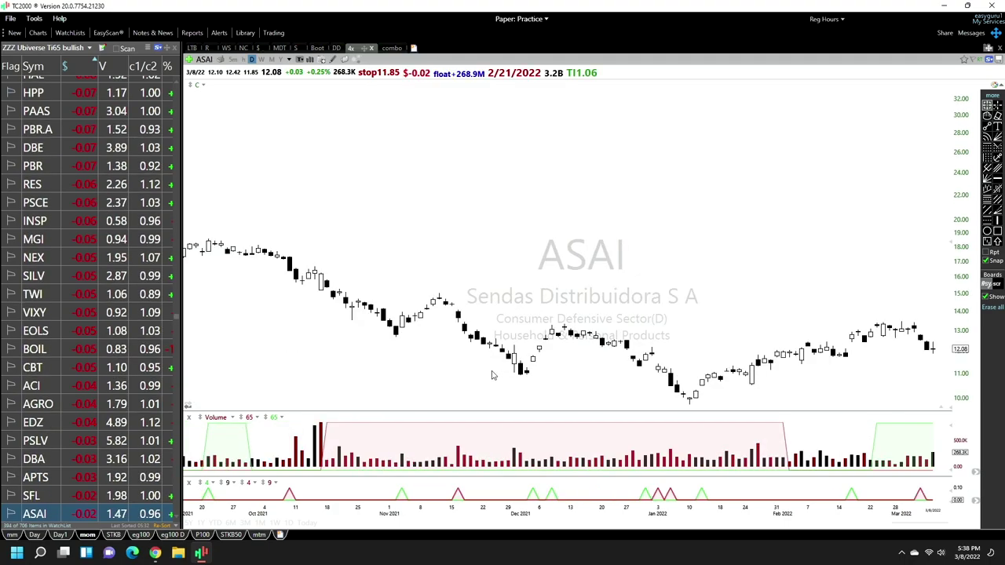
pyautogui.press('space')
pyautogui.press('space')
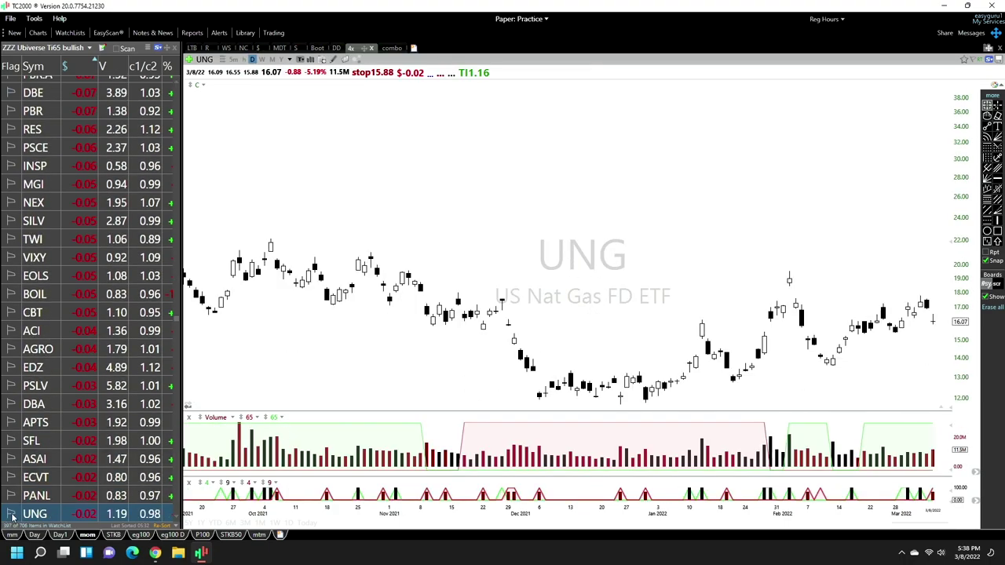
# - Revisit the PANL chart, then review ARLP and USAC
pyautogui.click(59, 496)
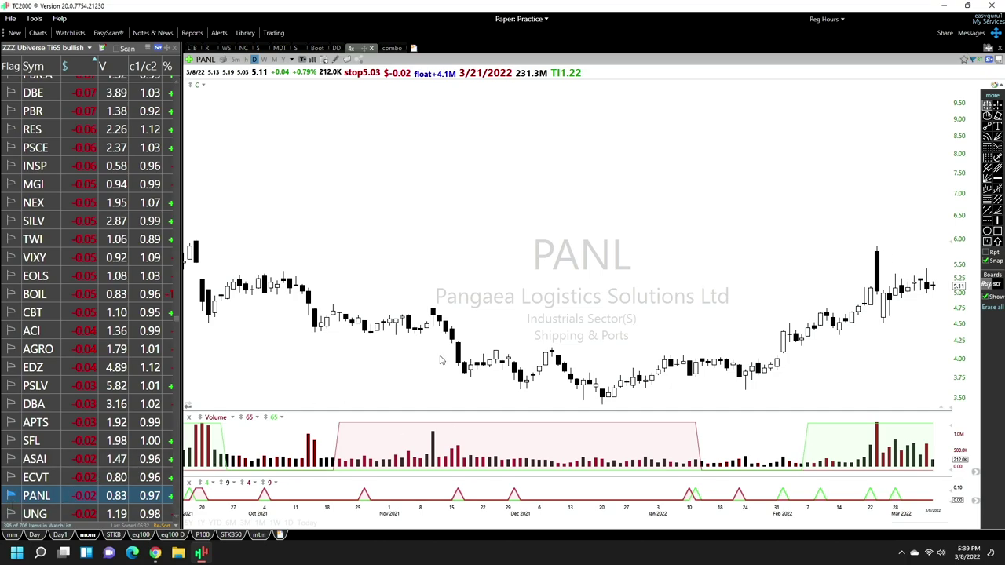
pyautogui.press('space')
pyautogui.press('space')
pyautogui.press('space')
pyautogui.press('space')
pyautogui.press('space')
pyautogui.press('space')
pyautogui.press('space')
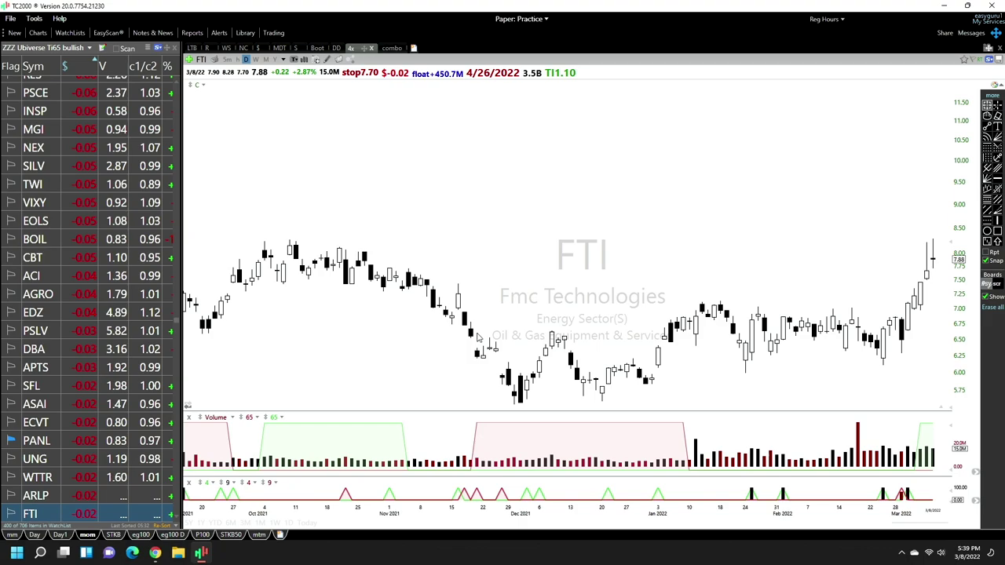
pyautogui.press('space')
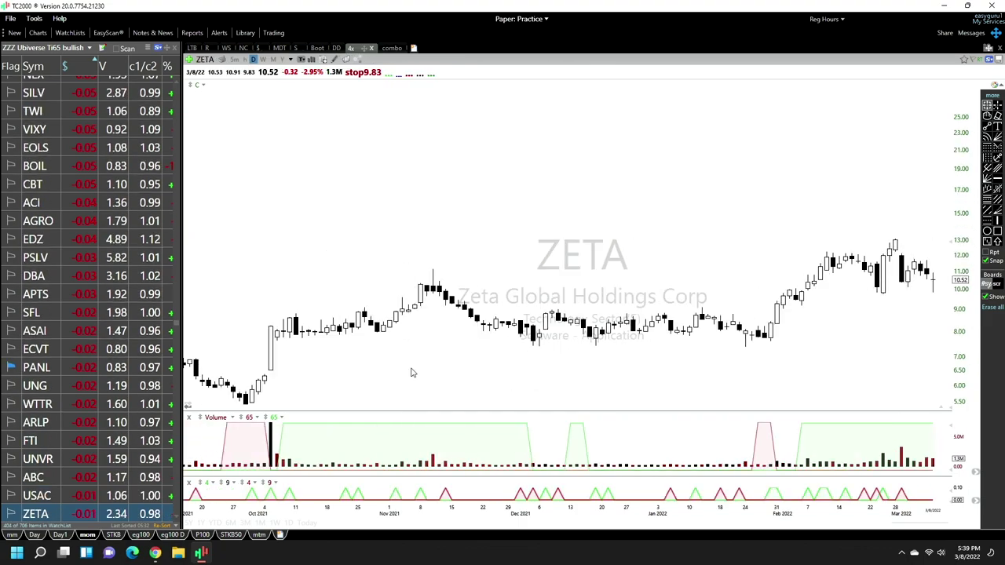
pyautogui.click(38, 495)
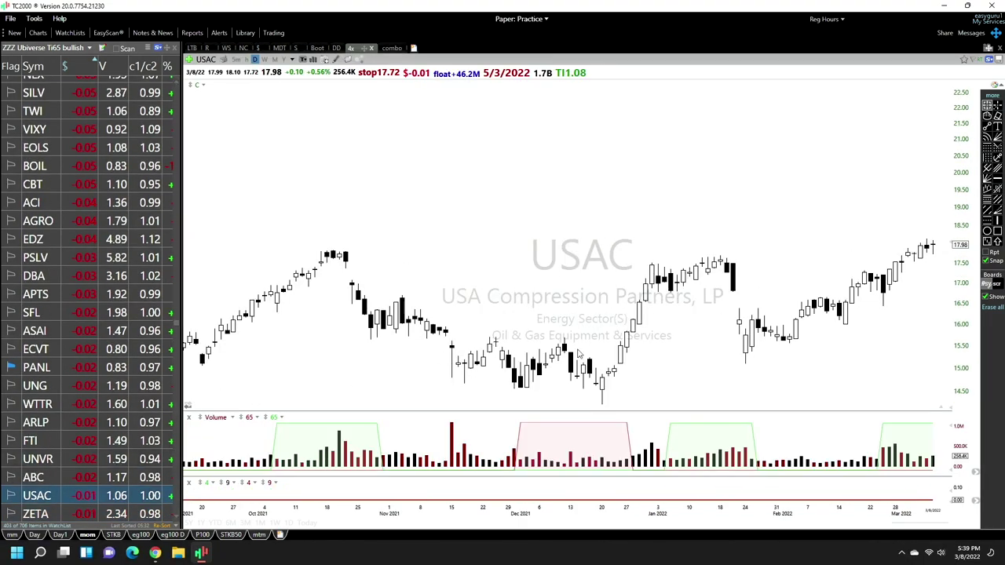
# - Review the BDSI, HBM, SAND, BRY and VOC charts, ending on BKD
pyautogui.press('space')
pyautogui.press('space')
pyautogui.press('space')
pyautogui.press('space')
pyautogui.press('space')
pyautogui.press('space')
pyautogui.press('space')
pyautogui.press('space')
pyautogui.press('space')
pyautogui.press('space')
pyautogui.press('space')
pyautogui.press('space')
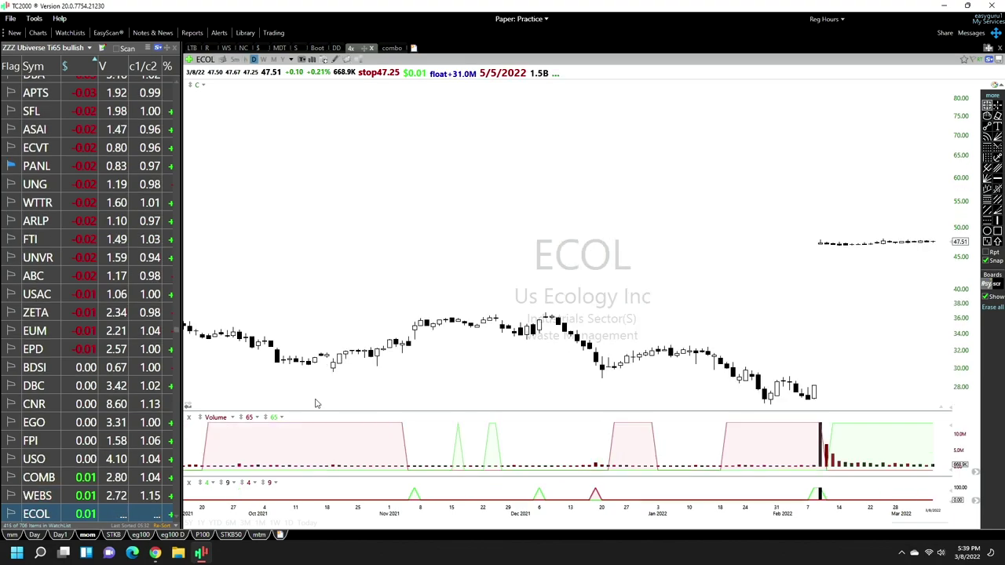
pyautogui.press('space')
pyautogui.press('space')
pyautogui.press('space')
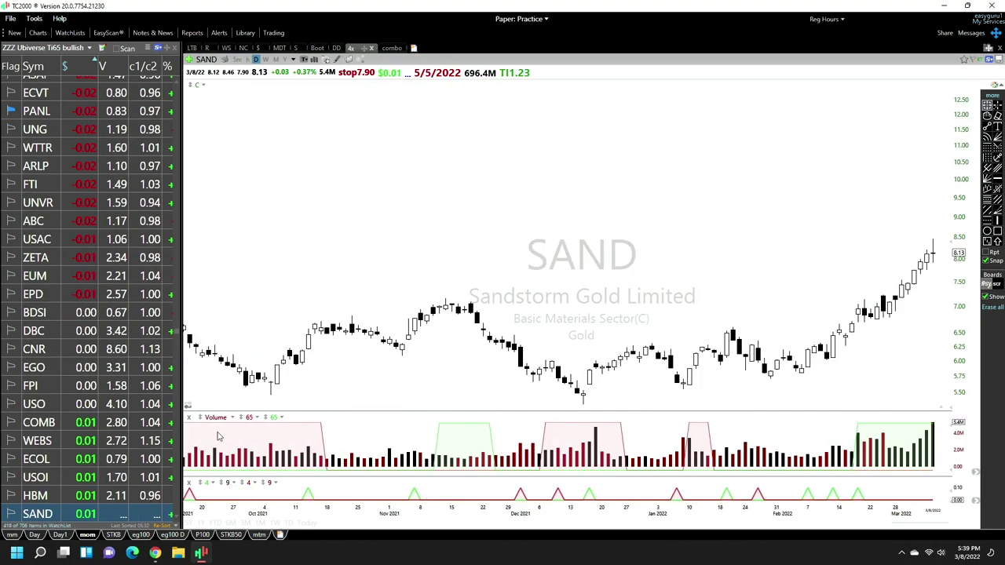
pyautogui.press('space')
pyautogui.press('space')
pyautogui.press('space')
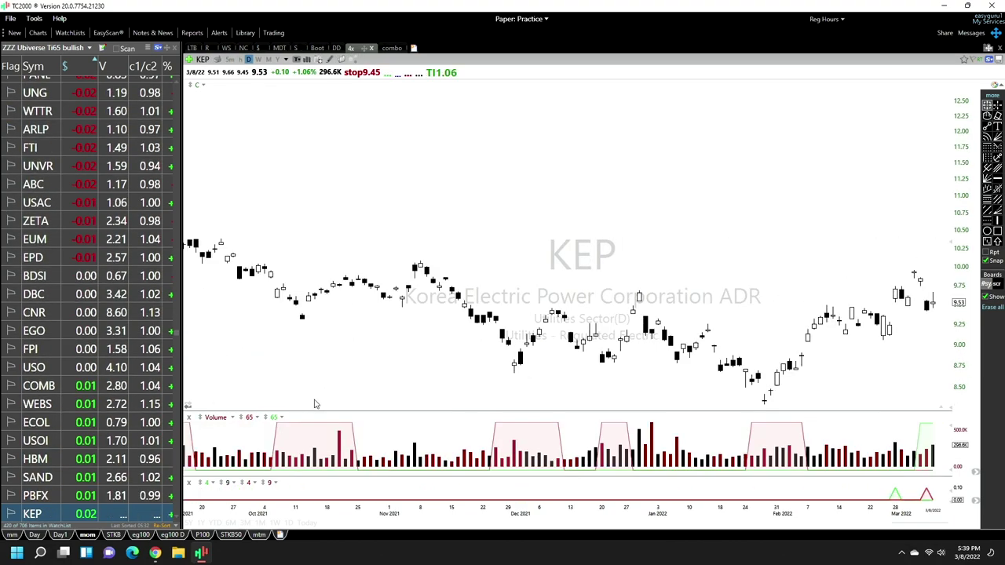
pyautogui.press('space')
pyautogui.press('space')
pyautogui.press('space')
pyautogui.press('space')
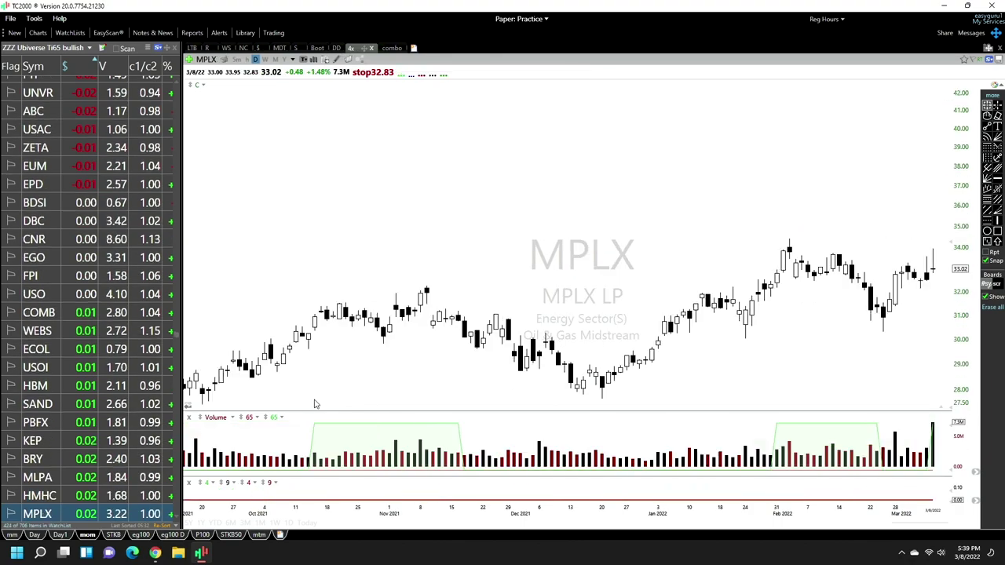
pyautogui.press('space')
pyautogui.press('space')
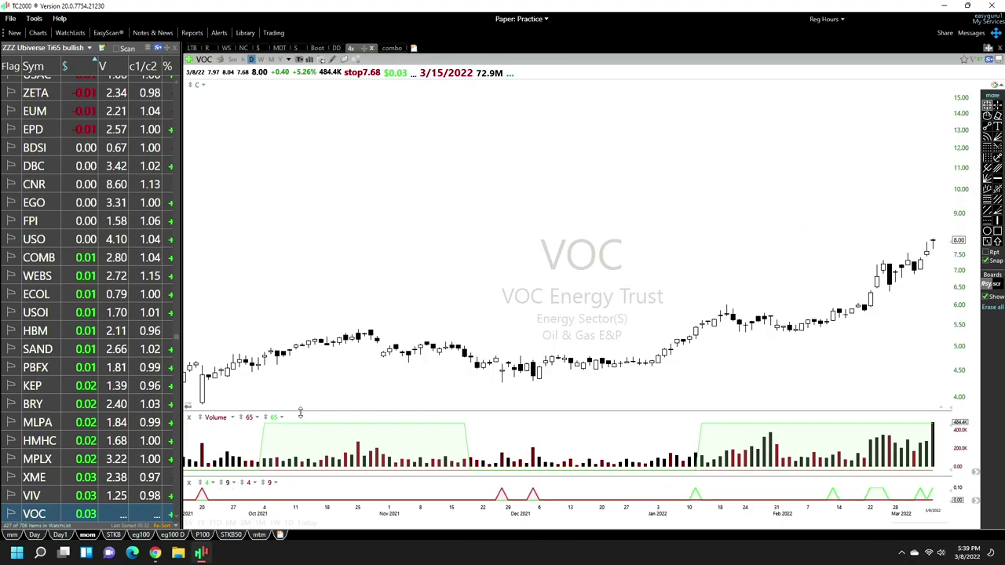
pyautogui.press('space')
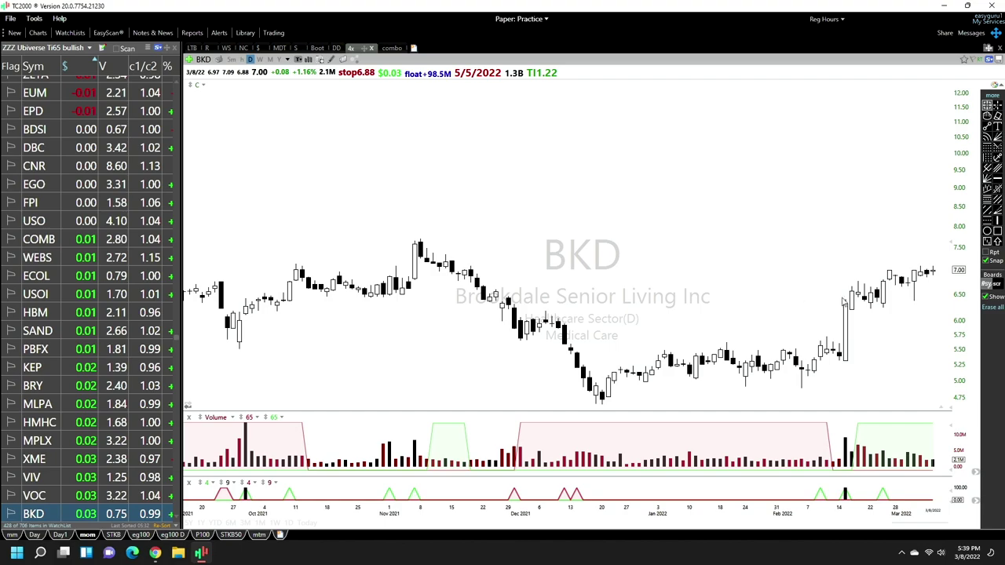